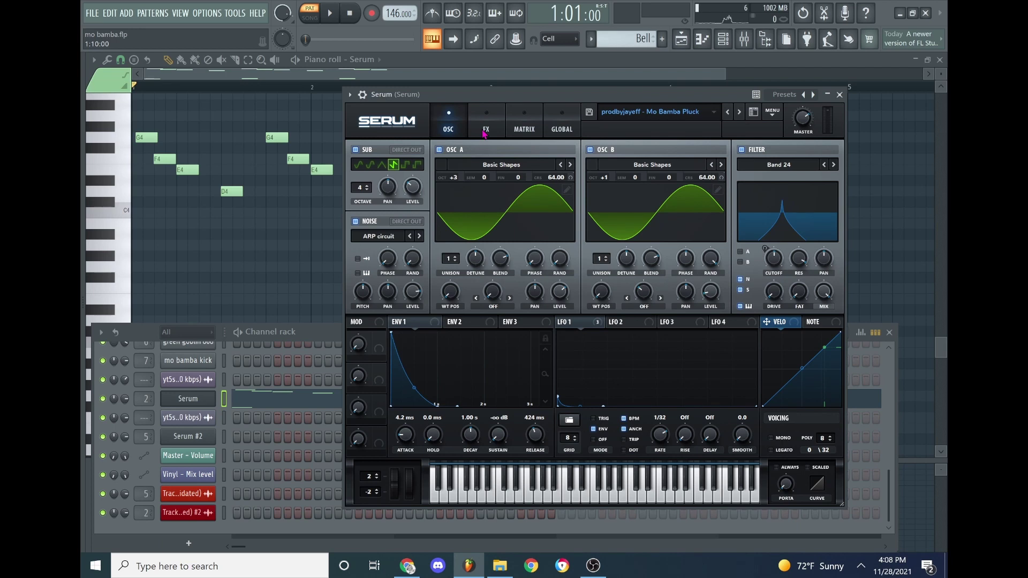
# - Review the effects and oscillator settings of the Mo Bamba Pluck preset in Serum, and close the plugin
pyautogui.click(484, 131)
pyautogui.click(449, 129)
pyautogui.click(840, 95)
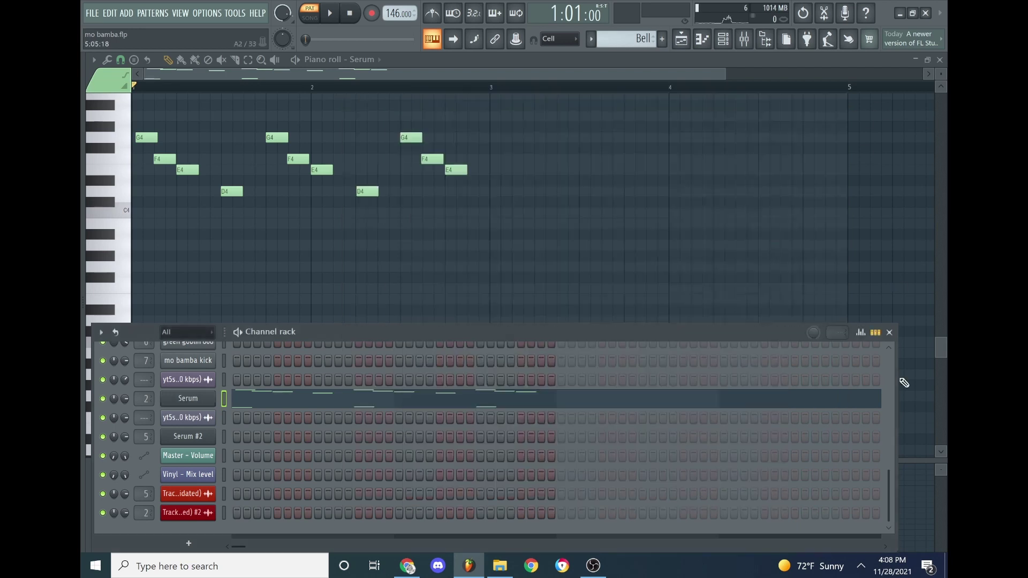
# - Clear the channel rack from view and play back the Bell pattern's melody with its notes showing
pyautogui.click(890, 333)
pyautogui.press('space')
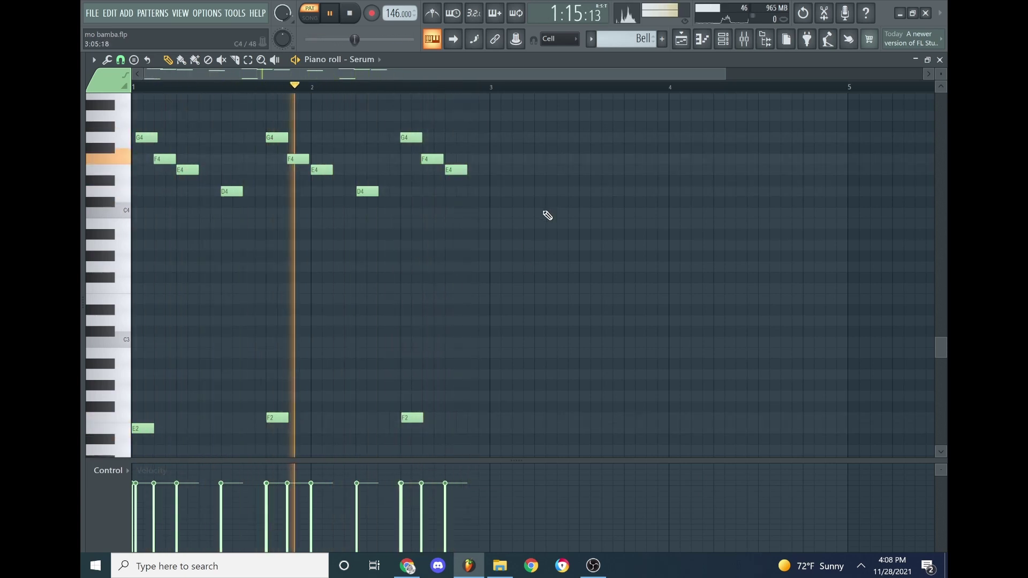
pyautogui.press('space')
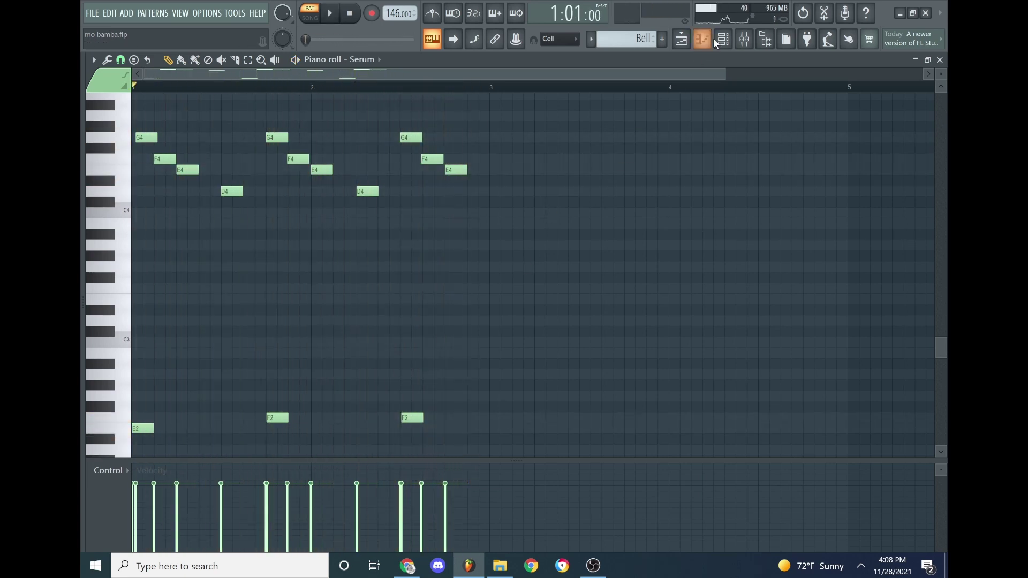
# - Inspect the first Fruity parametric EQ 2 and the CHOWTapeModel on the Serum mixer track
pyautogui.click(744, 39)
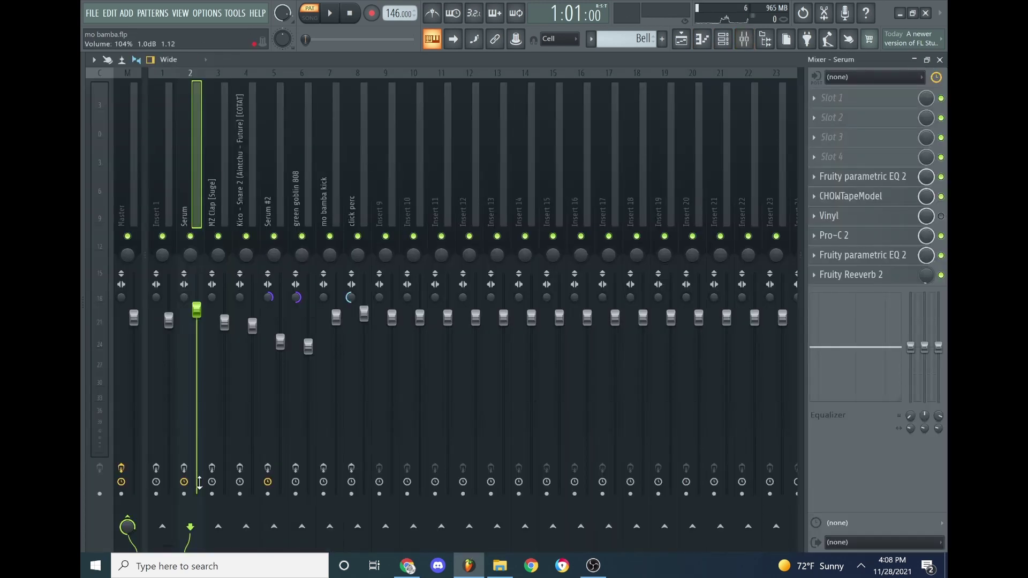
pyautogui.click(842, 184)
pyautogui.click(842, 183)
pyautogui.click(844, 182)
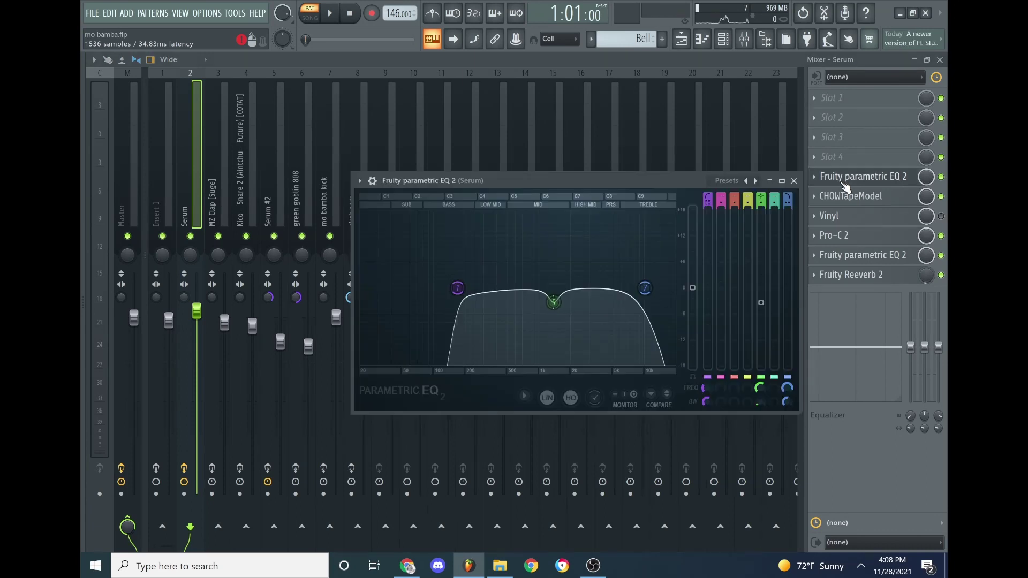
pyautogui.click(843, 182)
pyautogui.click(841, 203)
pyautogui.click(841, 204)
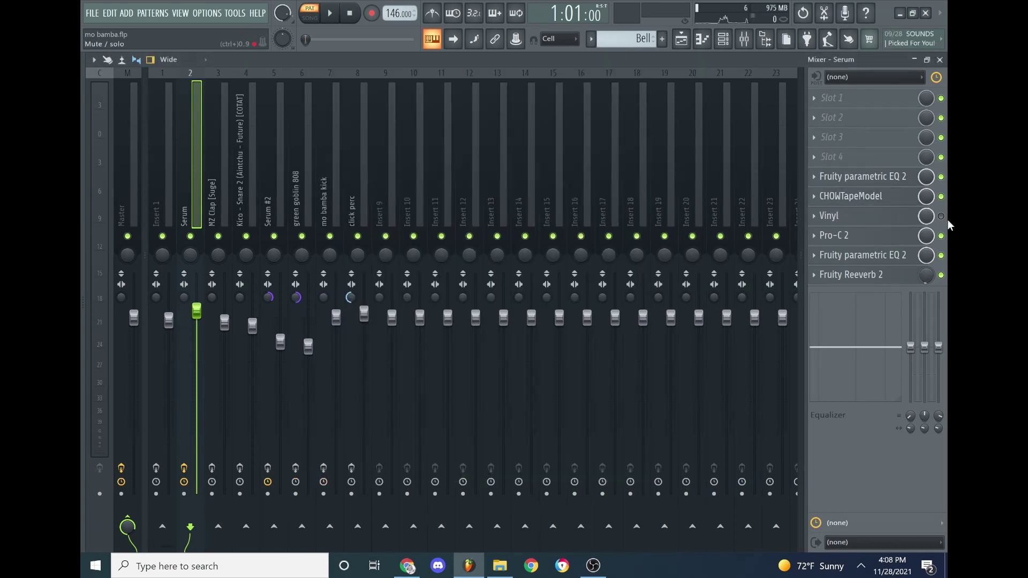
# - Inspect the Vinyl, Pro-C 2, second Fruity parametric EQ 2 and Fruity Reeverb 2 effects on the Serum track
pyautogui.click(886, 215)
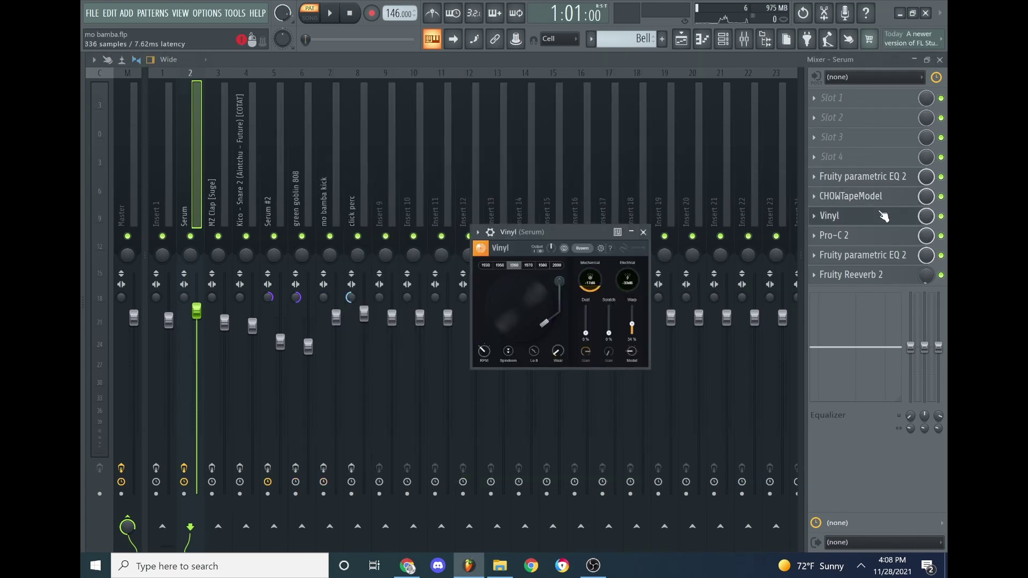
pyautogui.click(830, 220)
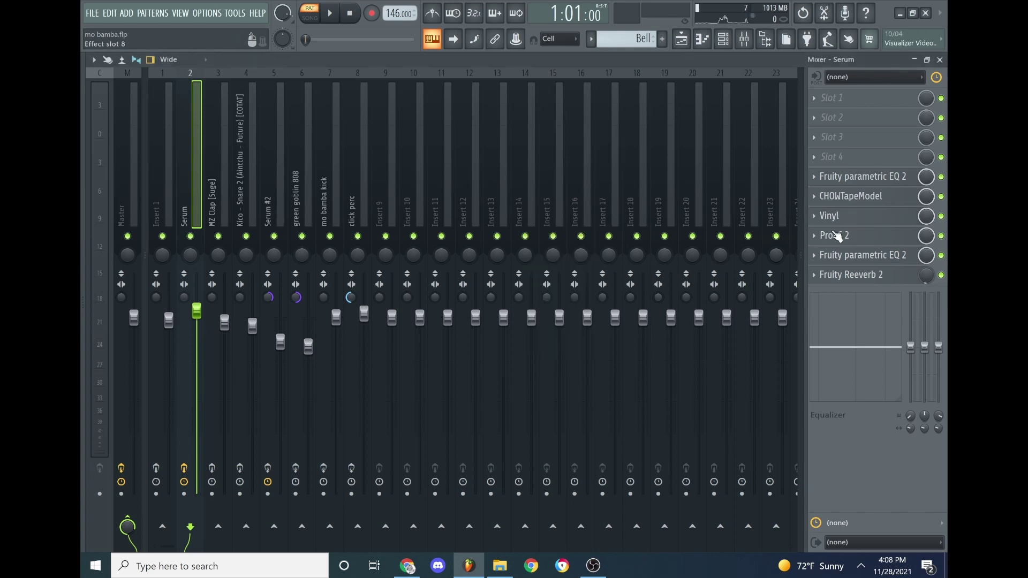
pyautogui.click(838, 237)
pyautogui.click(837, 235)
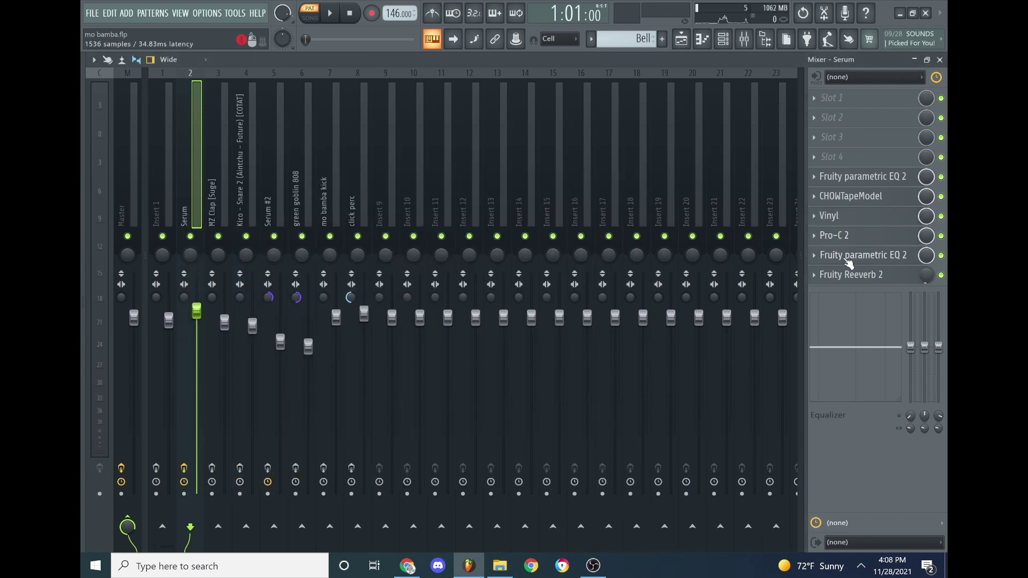
pyautogui.click(849, 256)
pyautogui.click(850, 257)
pyautogui.click(852, 276)
pyautogui.click(853, 283)
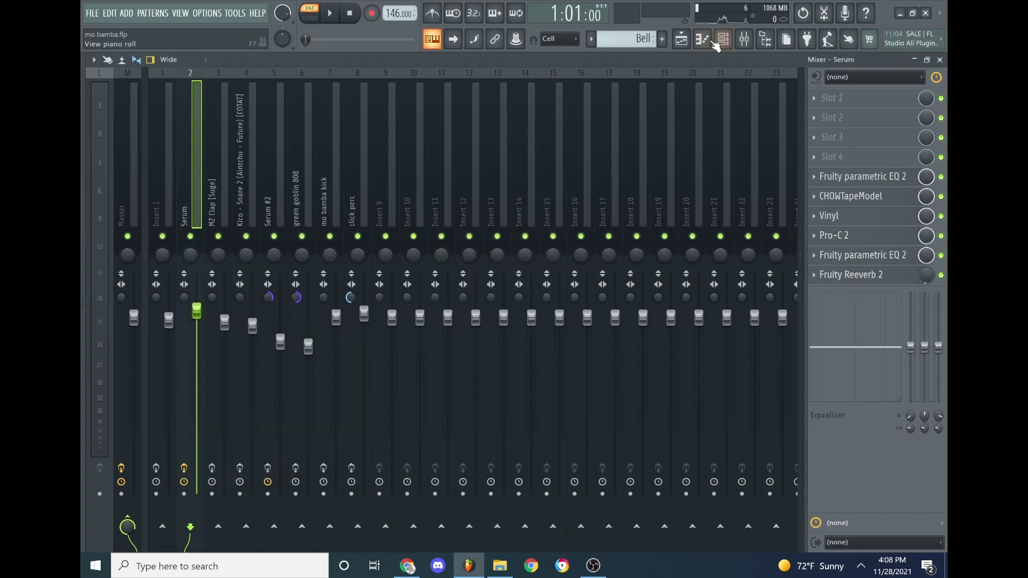
# - Return to the Serum channel's notes and listen to the Bell melody again
pyautogui.click(704, 38)
pyautogui.press('space')
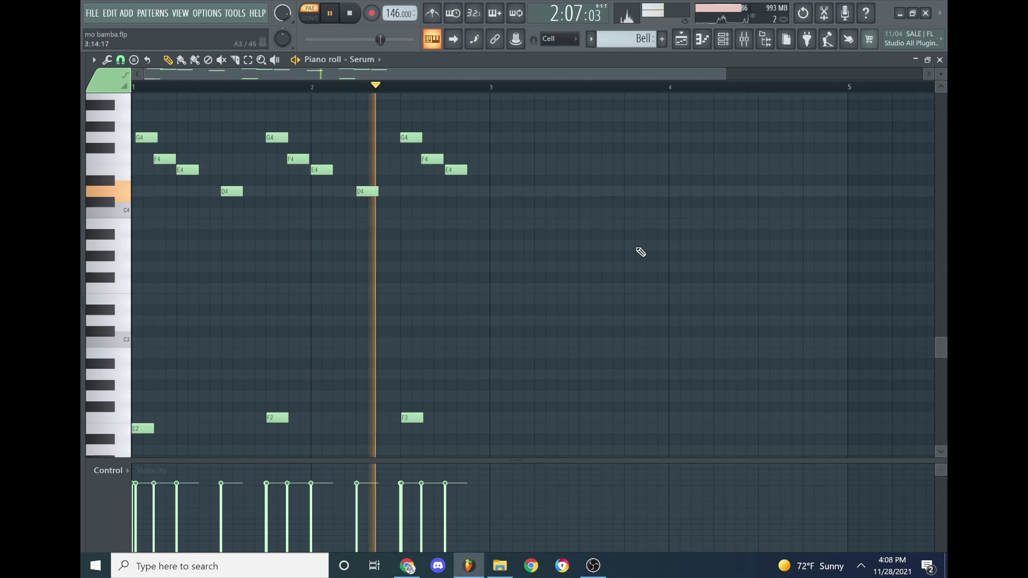
pyautogui.press('space')
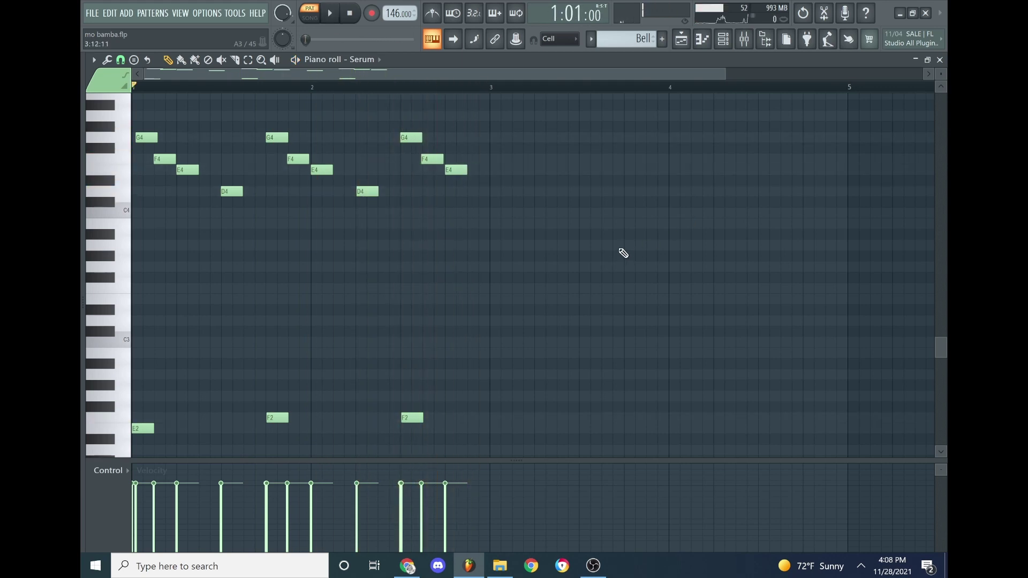
# - Switch to the Bass pattern and show all of the Serum #2 notes in the piano roll
pyautogui.click(746, 35)
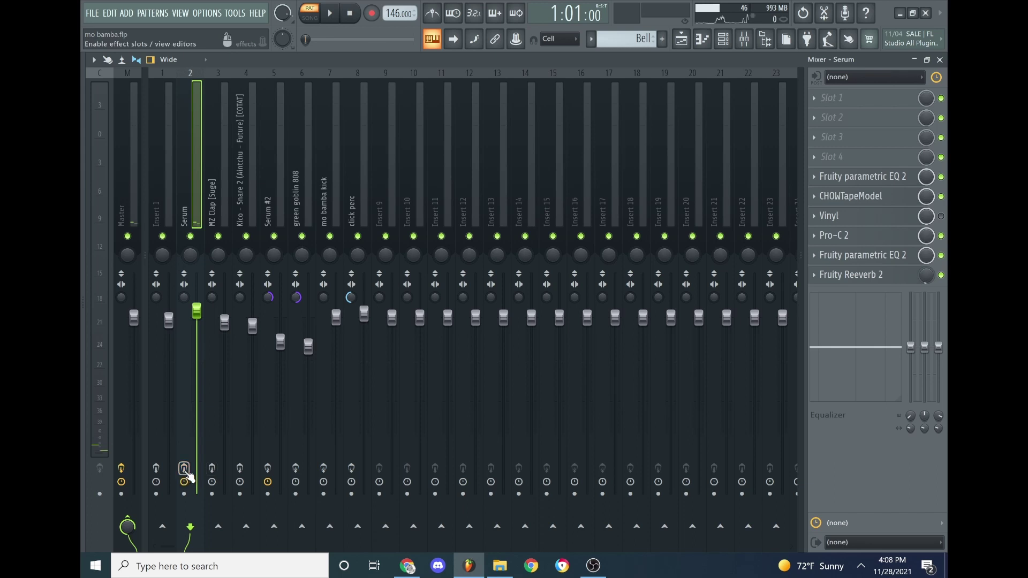
pyautogui.click(591, 39)
pyautogui.click(621, 66)
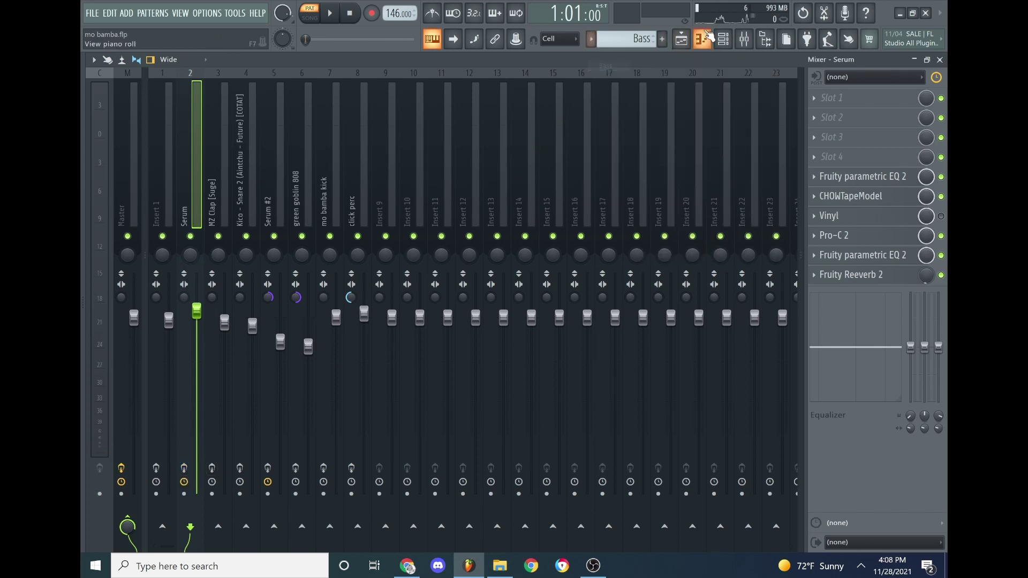
pyautogui.click(722, 39)
pyautogui.rightClick(198, 438)
pyautogui.click(238, 396)
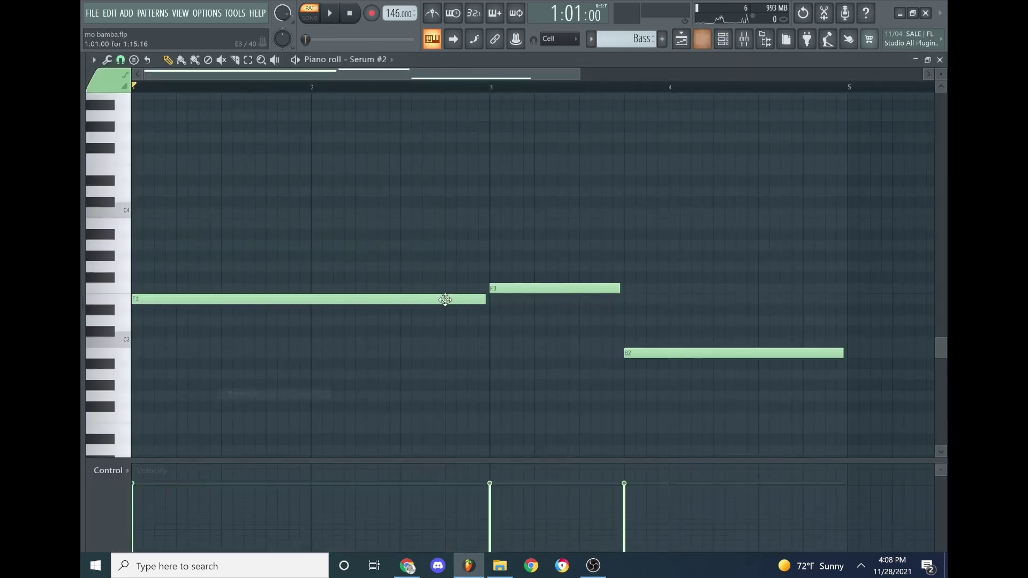
pyautogui.moveTo(581, 75); pyautogui.dragTo(656, 75)
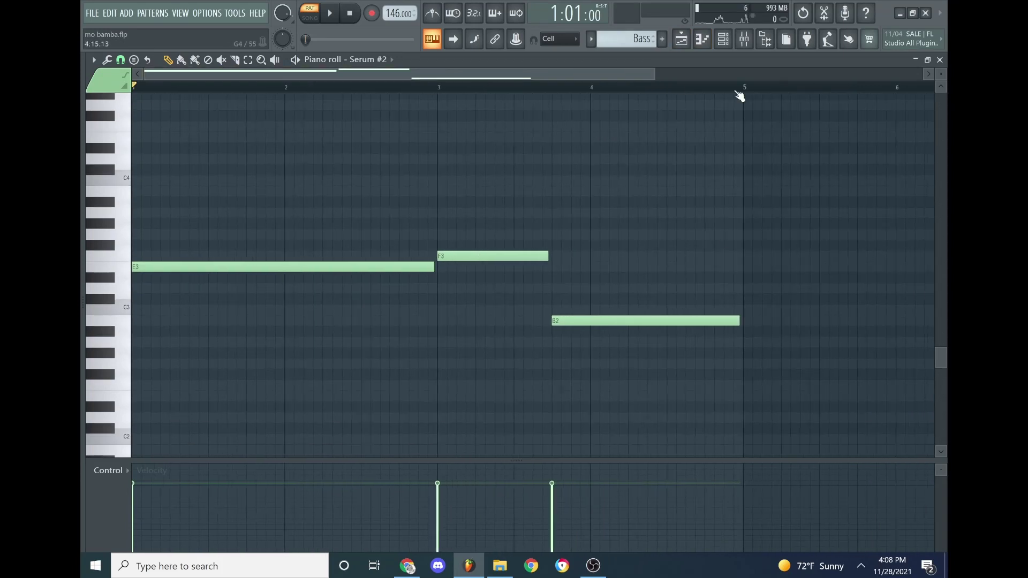
# - Review the oscillator and effects settings of the Serum #2 bass preset, and play back the Bass pattern
pyautogui.click(723, 40)
pyautogui.click(193, 438)
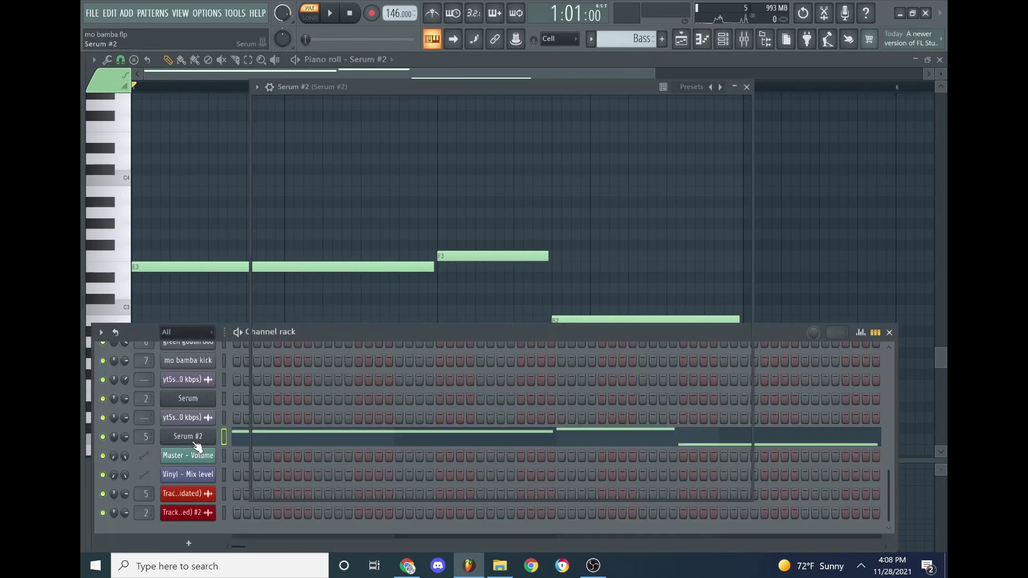
pyautogui.click(391, 120)
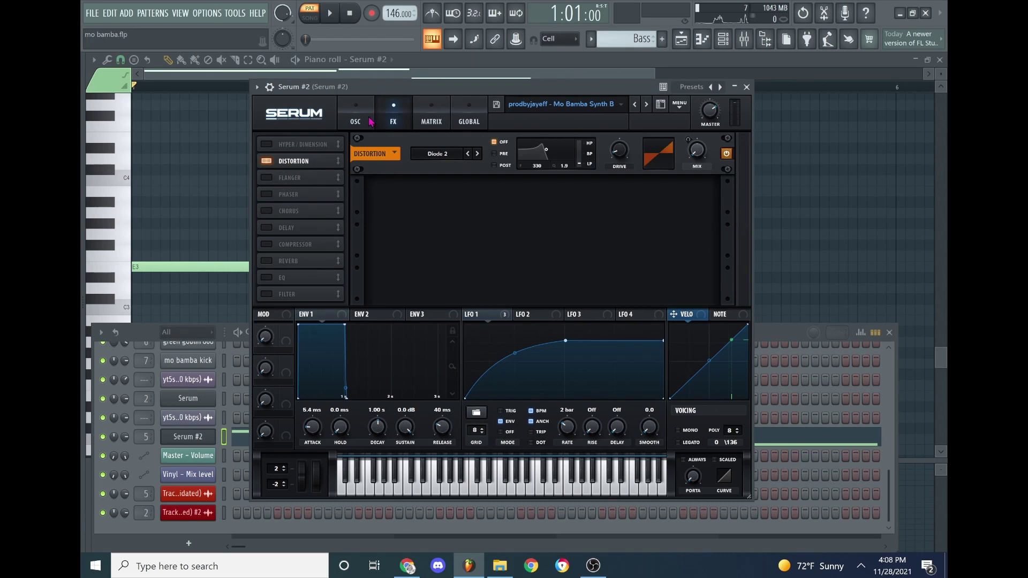
pyautogui.click(369, 121)
pyautogui.click(385, 123)
pyautogui.click(357, 118)
pyautogui.click(746, 87)
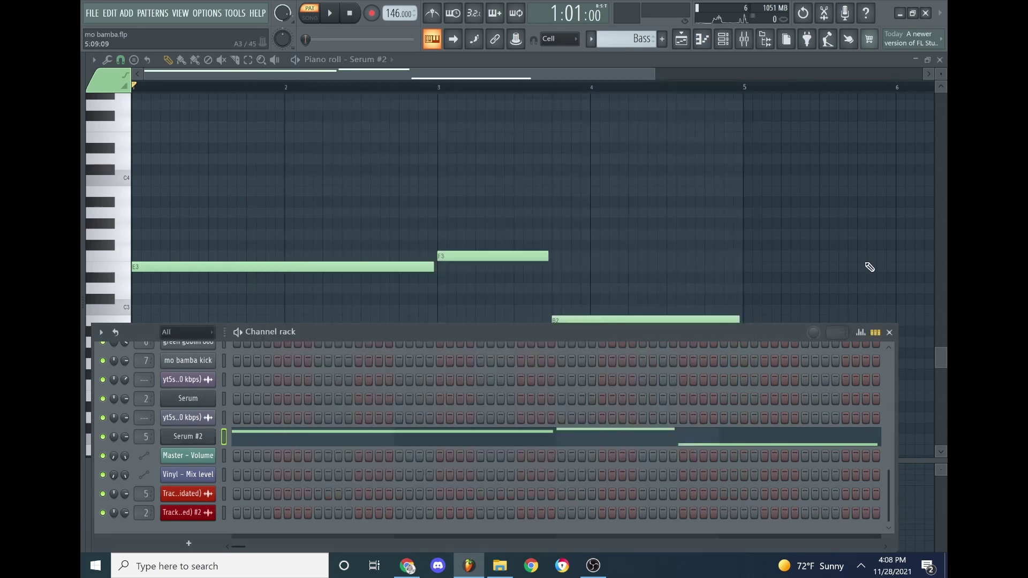
pyautogui.click(889, 333)
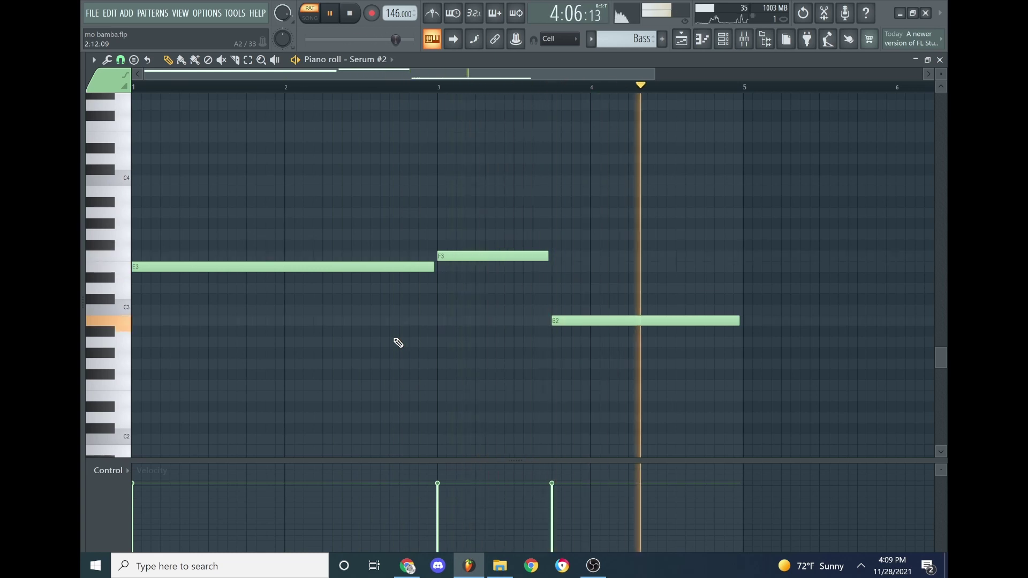
pyautogui.press('space')
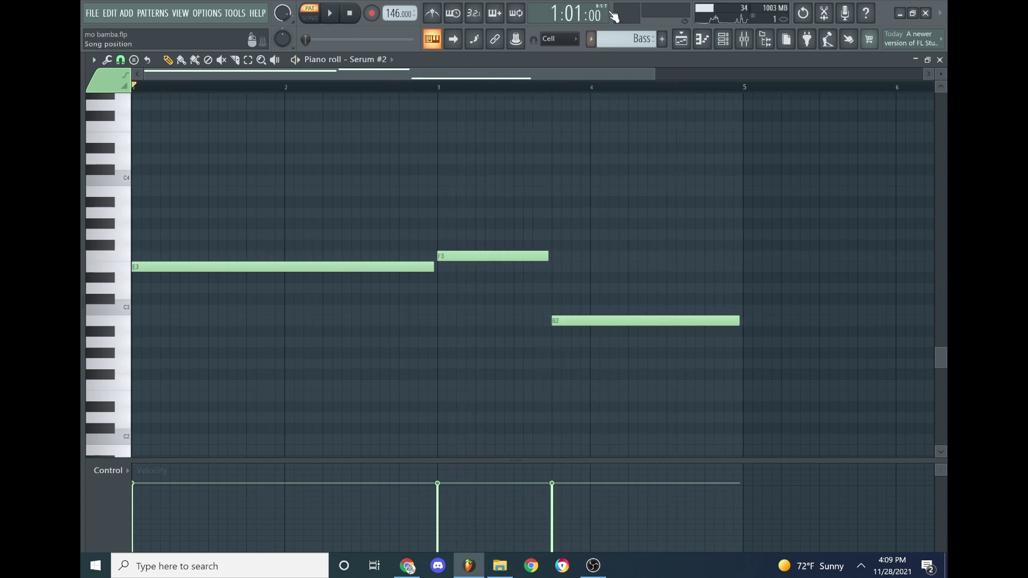
# - Inspect both Fruity parametric EQ 2 instances, Ozone Pro Imager and Fruity WaveShaper on the Serum #2 mixer track
pyautogui.click(745, 46)
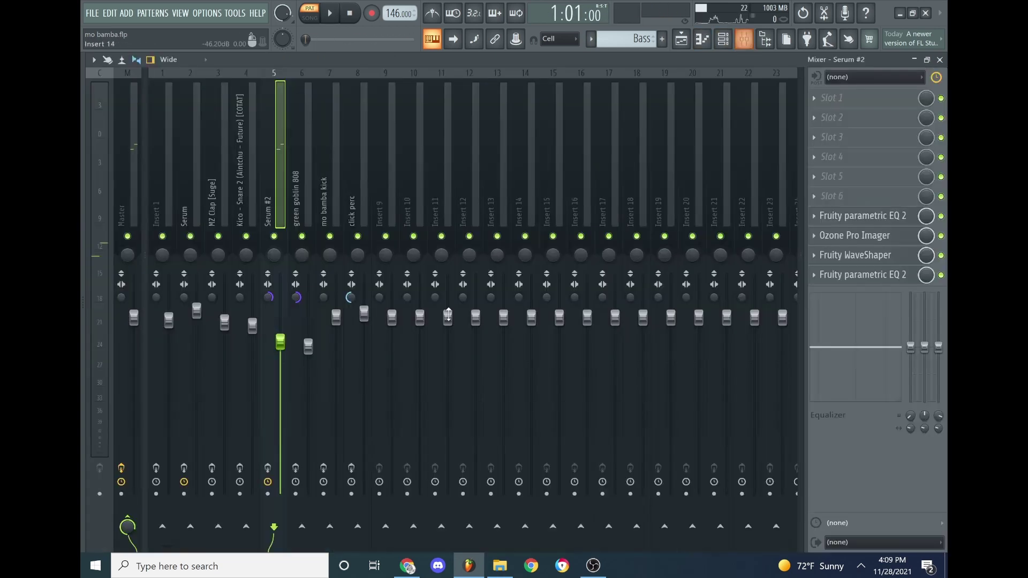
pyautogui.click(906, 218)
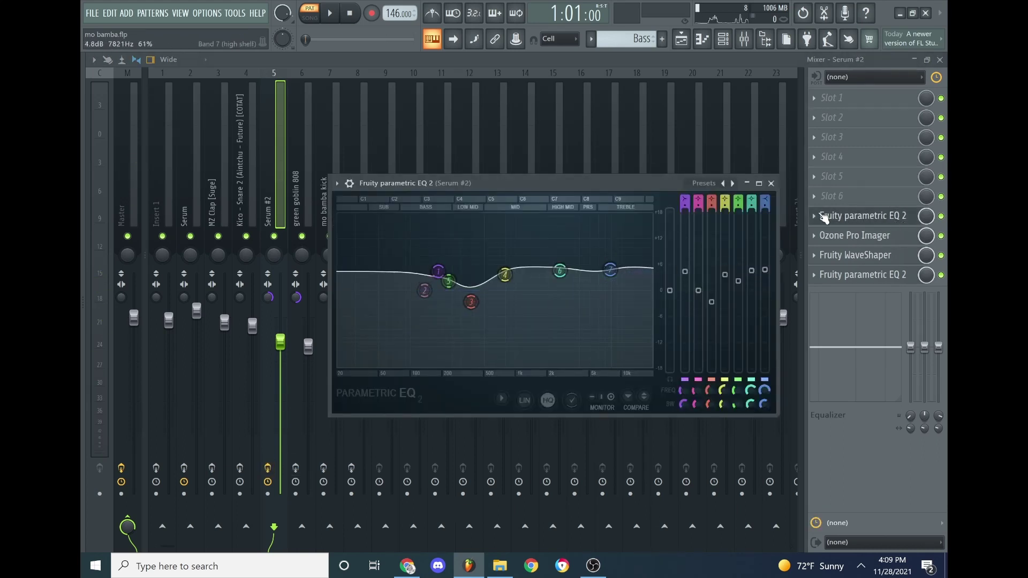
pyautogui.click(852, 222)
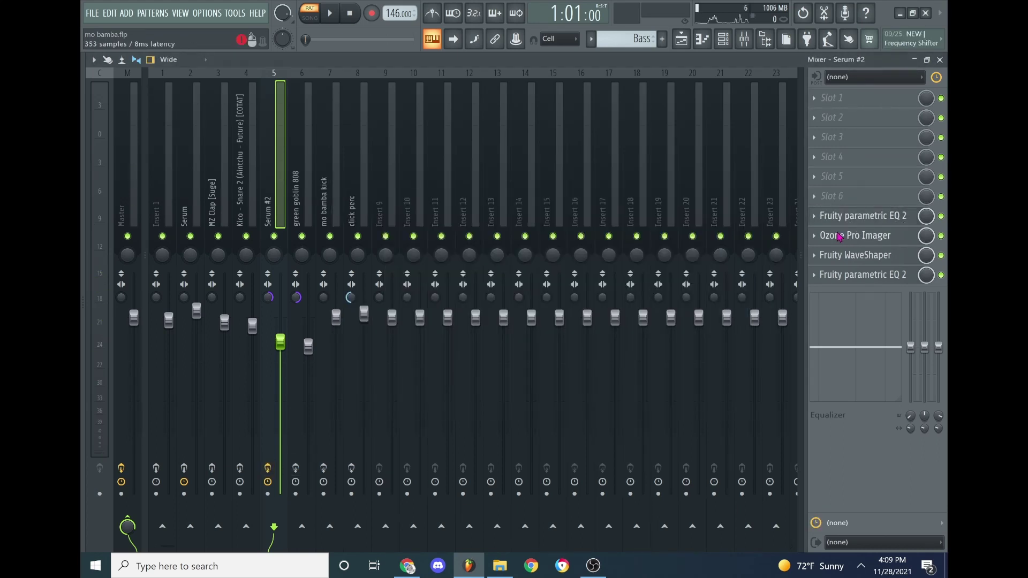
pyautogui.click(839, 238)
pyautogui.click(843, 235)
pyautogui.click(845, 257)
pyautogui.click(845, 258)
pyautogui.click(845, 275)
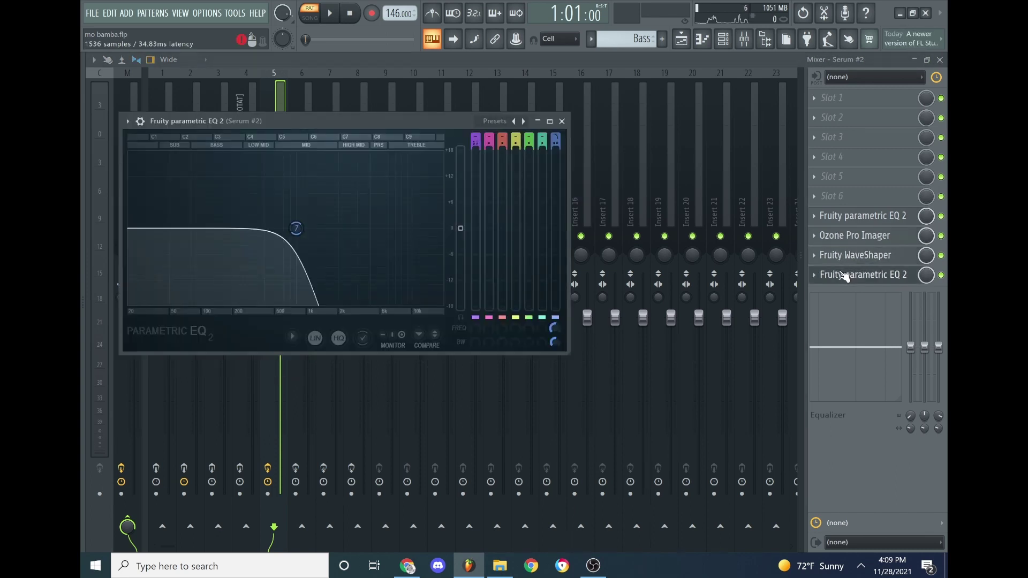
pyautogui.click(844, 275)
# - Return to the Serum #2 notes and listen to the bass line again
pyautogui.click(702, 38)
pyautogui.press('space')
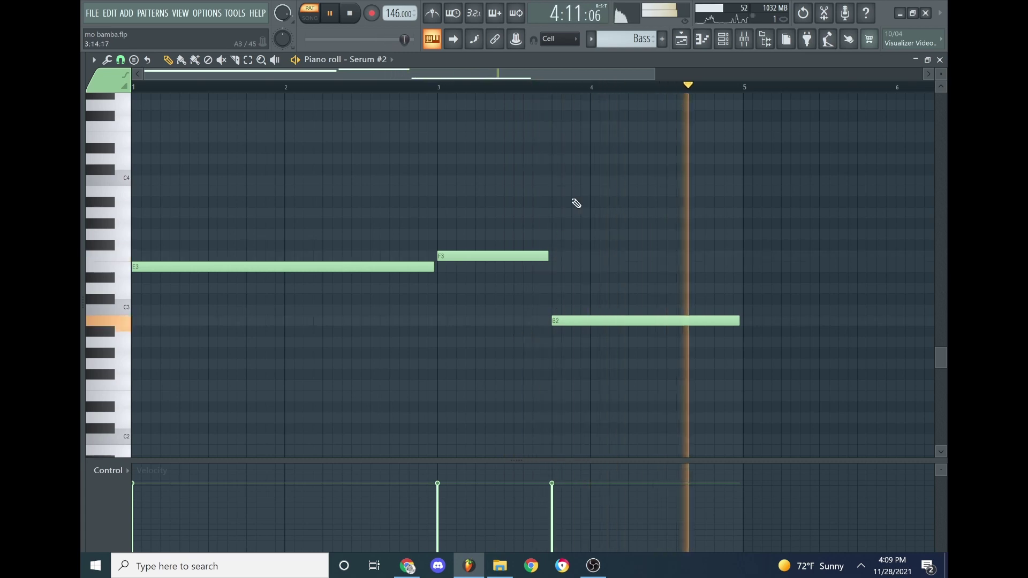
pyautogui.press('space')
# - Switch to the Pluck pattern and show the click perc notes around C5 in the piano roll
pyautogui.click(745, 39)
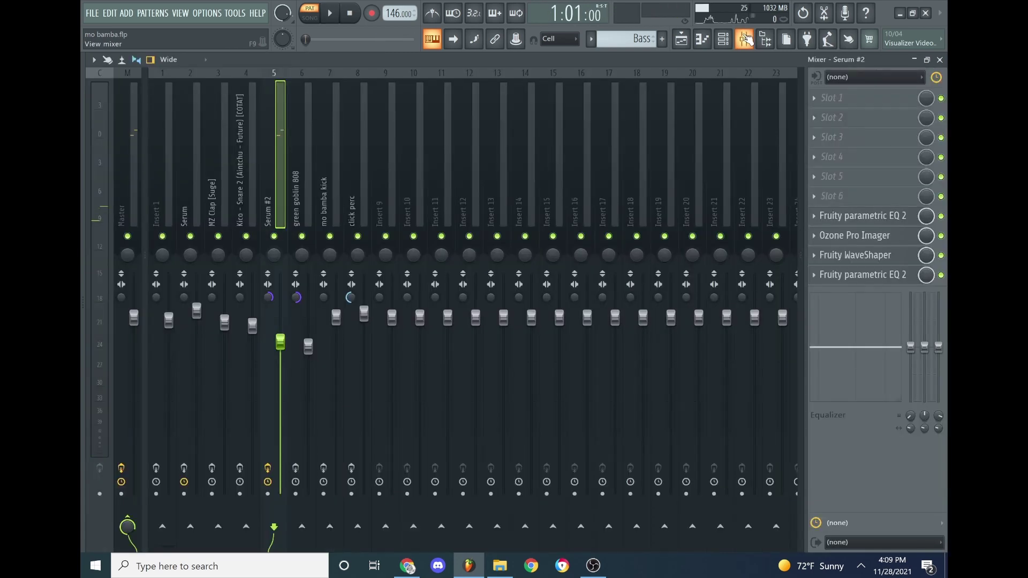
pyautogui.click(591, 39)
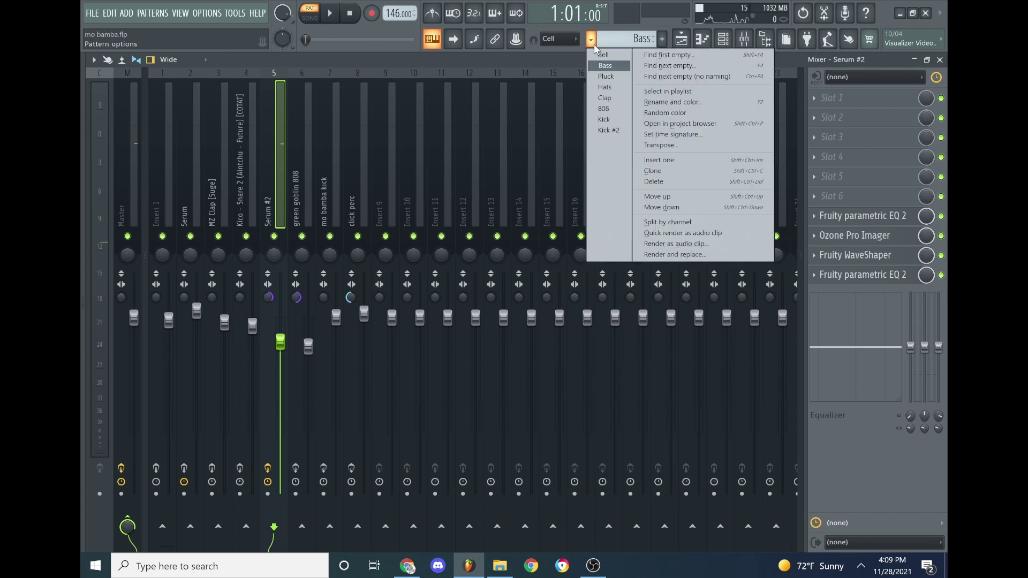
pyautogui.click(606, 77)
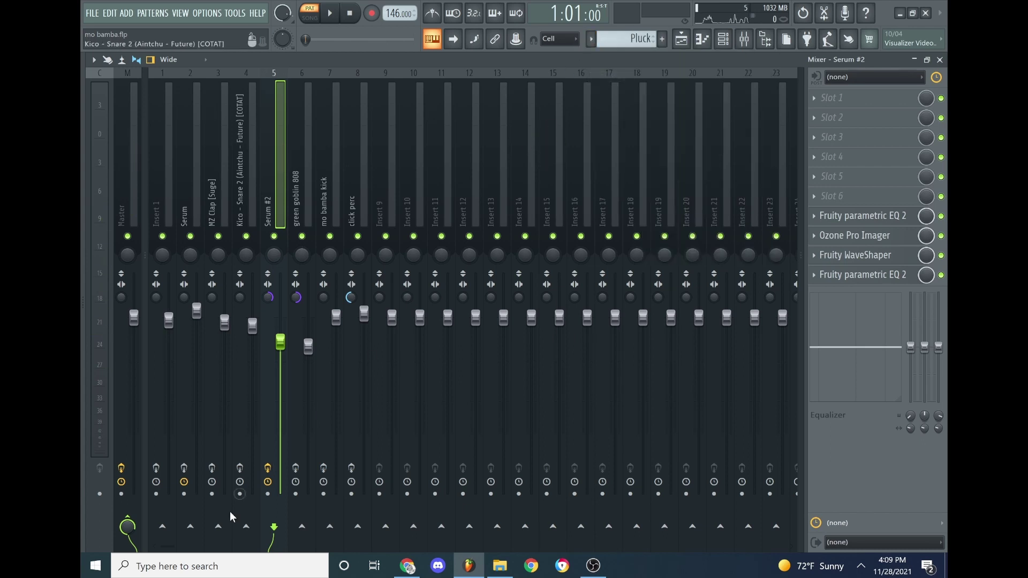
pyautogui.click(723, 40)
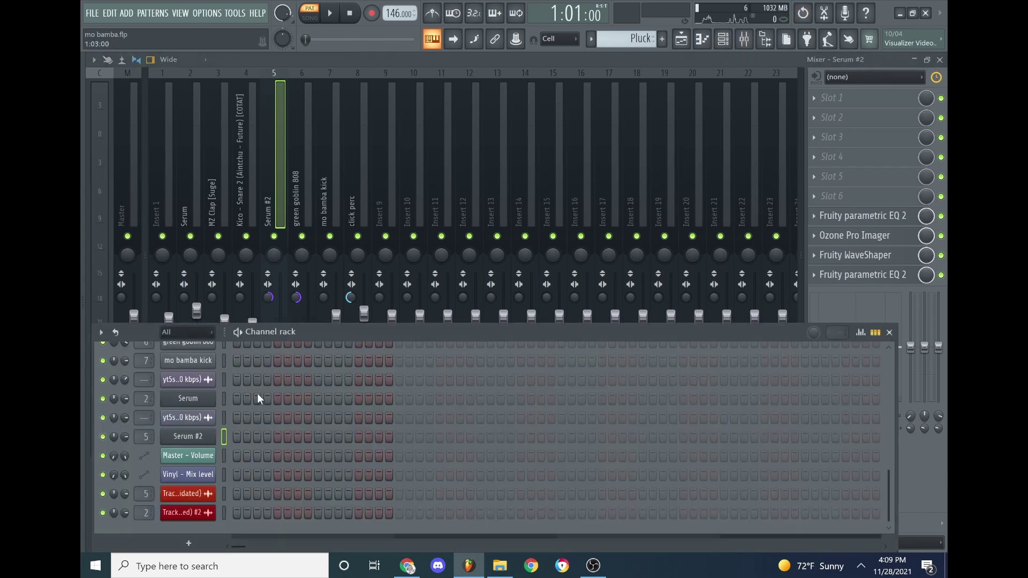
pyautogui.scroll(5, 257, 398)
pyautogui.rightClick(198, 440)
pyautogui.click(240, 393)
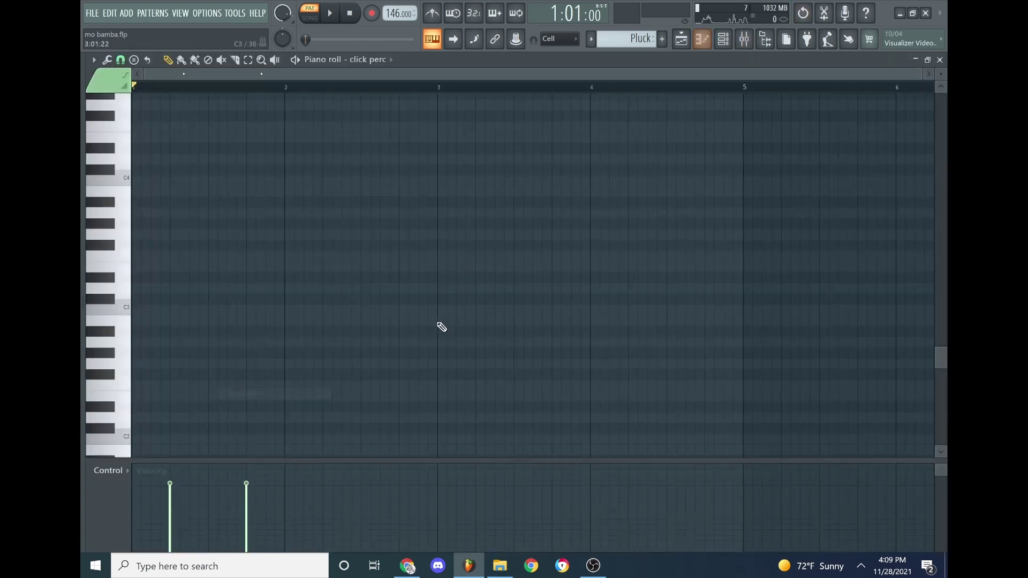
pyautogui.scroll(6, 381, 284)
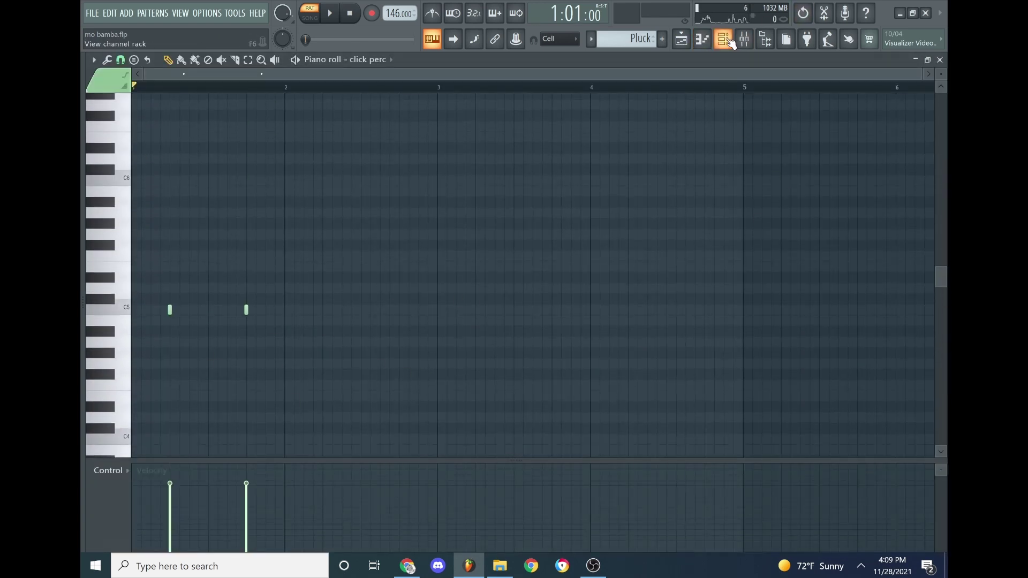
# - Check the click perc channel's sample settings and mixer effects, and return to its notes
pyautogui.click(731, 41)
pyautogui.click(173, 440)
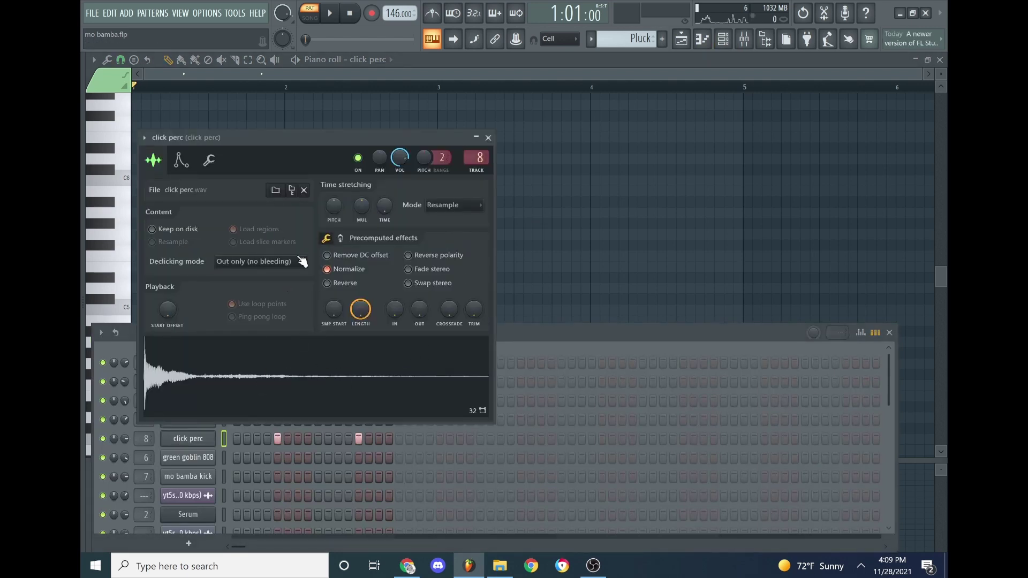
pyautogui.click(487, 138)
pyautogui.click(890, 333)
pyautogui.click(752, 41)
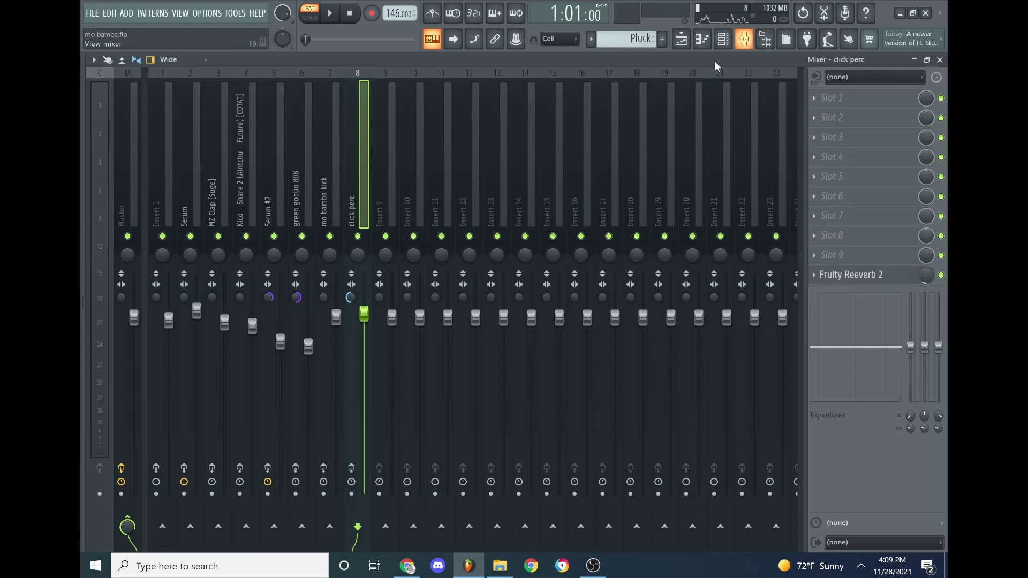
pyautogui.click(702, 38)
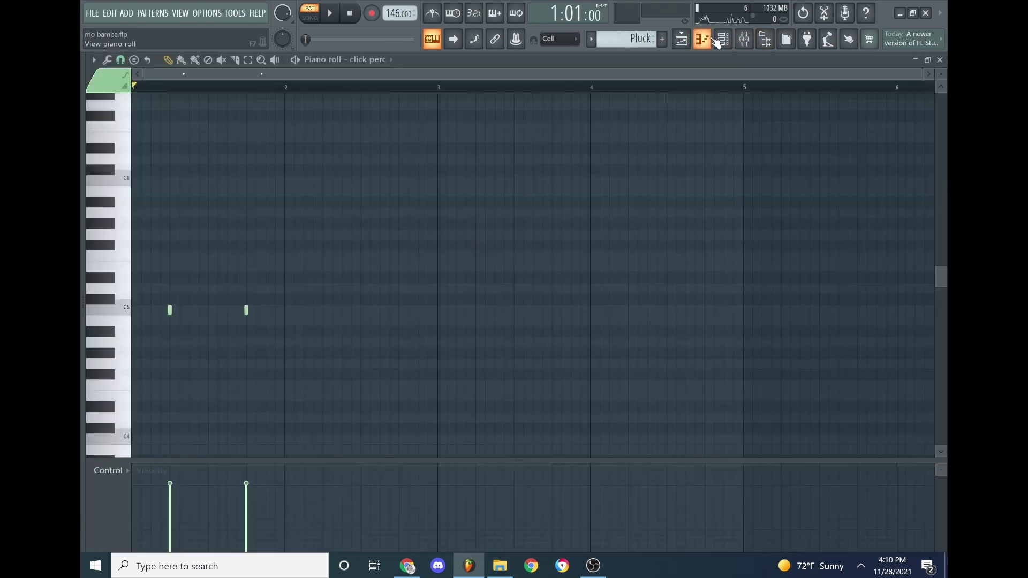
# - Listen to the click perc notes and check Fruity Reeverb 2 on the click perc mixer track
pyautogui.press('space')
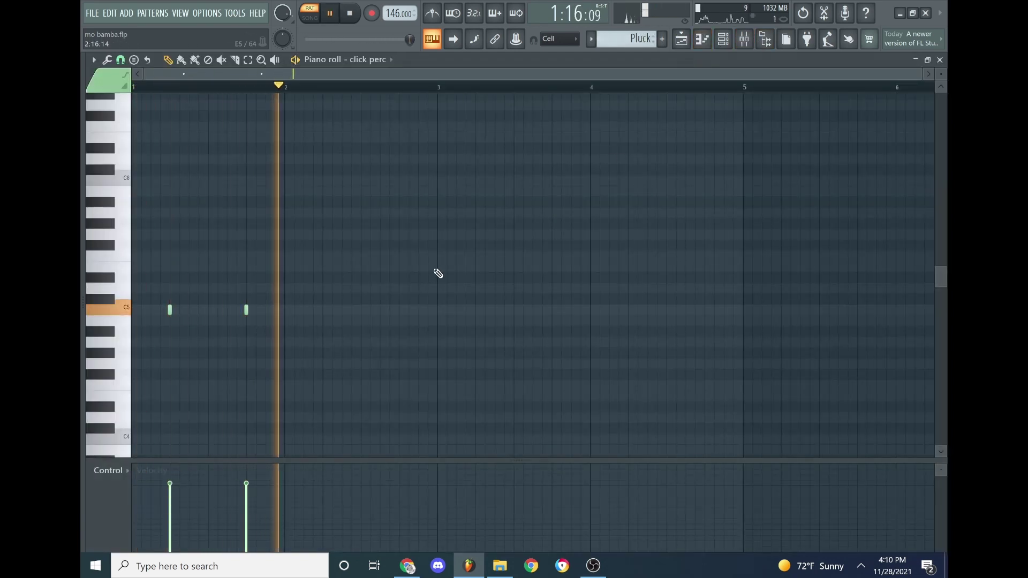
pyautogui.press('space')
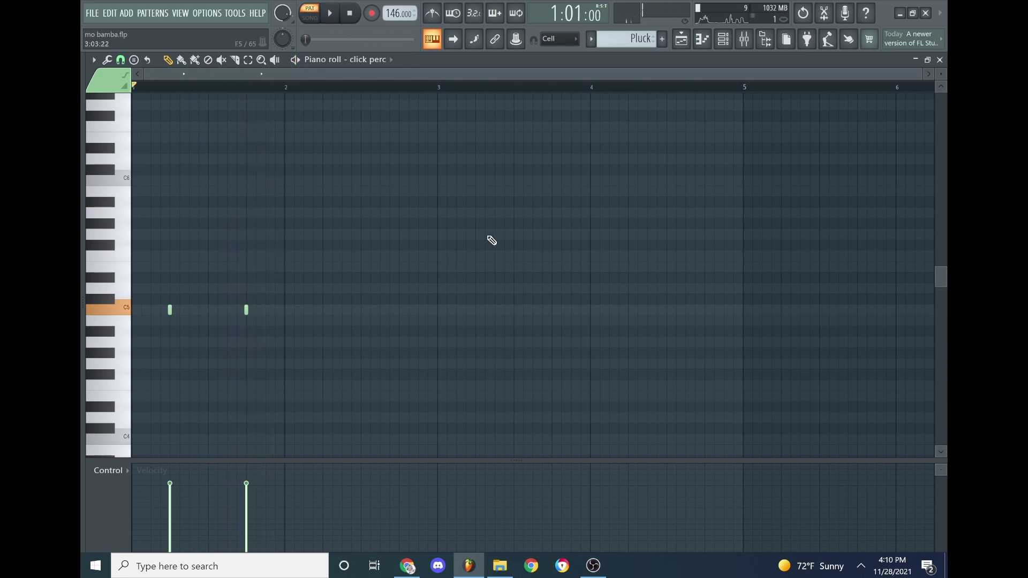
pyautogui.click(743, 39)
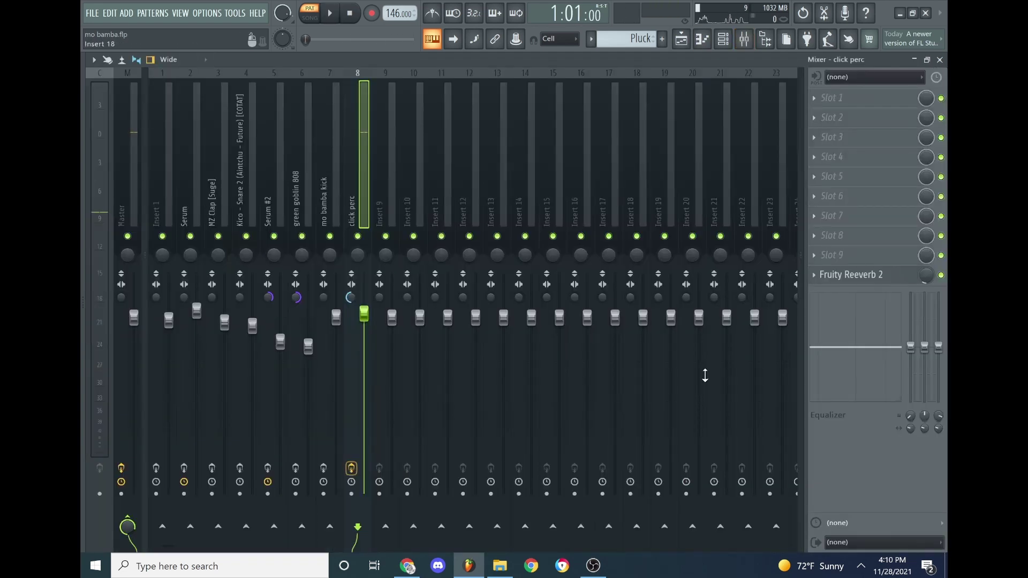
pyautogui.click(850, 275)
pyautogui.click(851, 275)
pyautogui.click(702, 38)
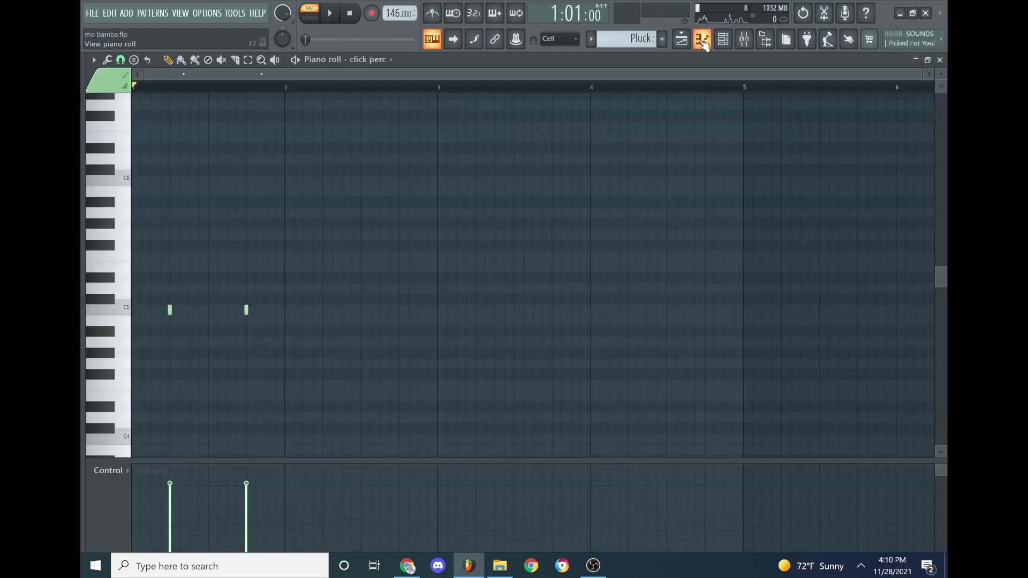
pyautogui.press('space')
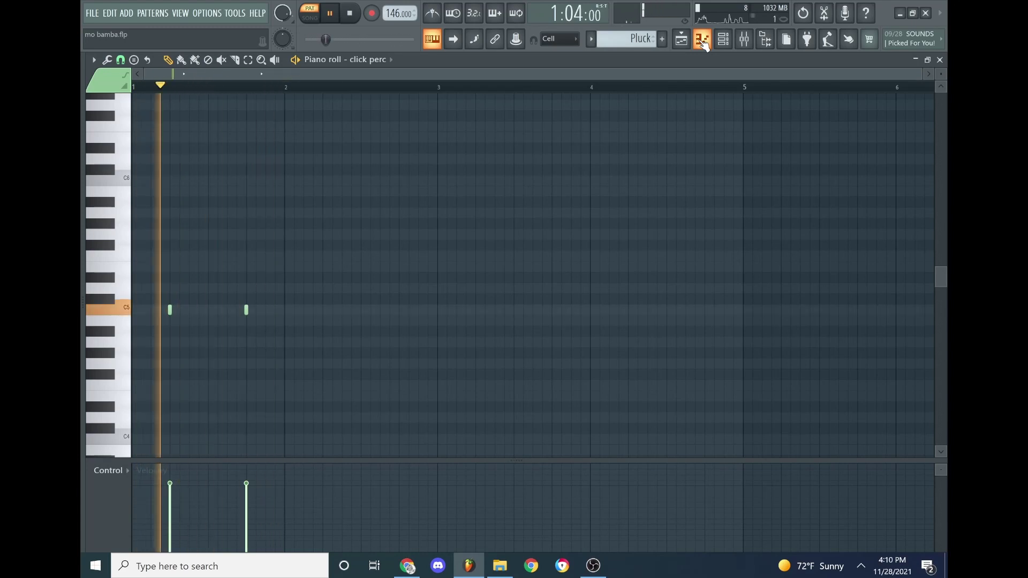
pyautogui.press('space')
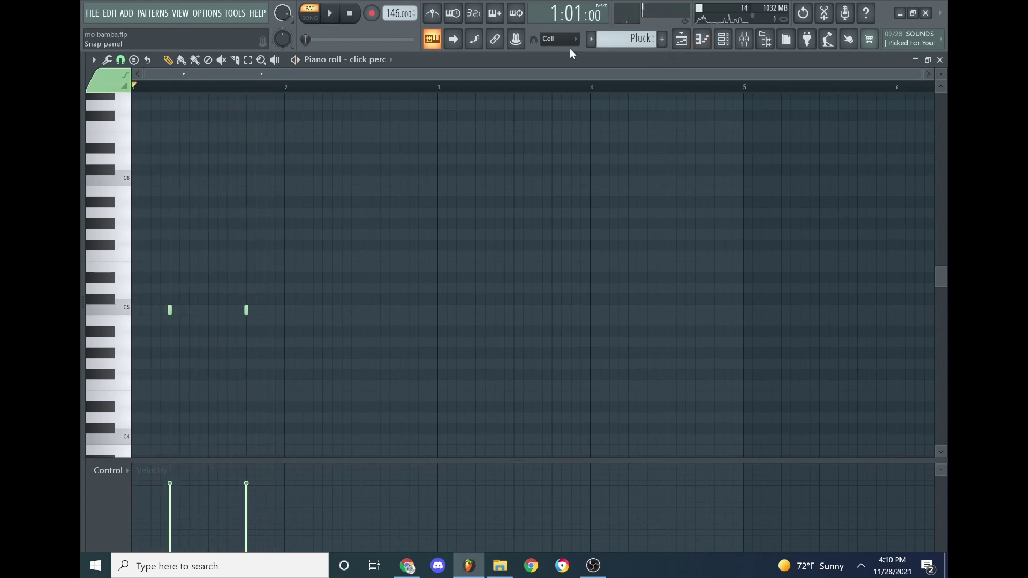
# - Switch to the Hats pattern and show the mo bamba hat notes in the piano roll
pyautogui.click(592, 39)
pyautogui.click(605, 87)
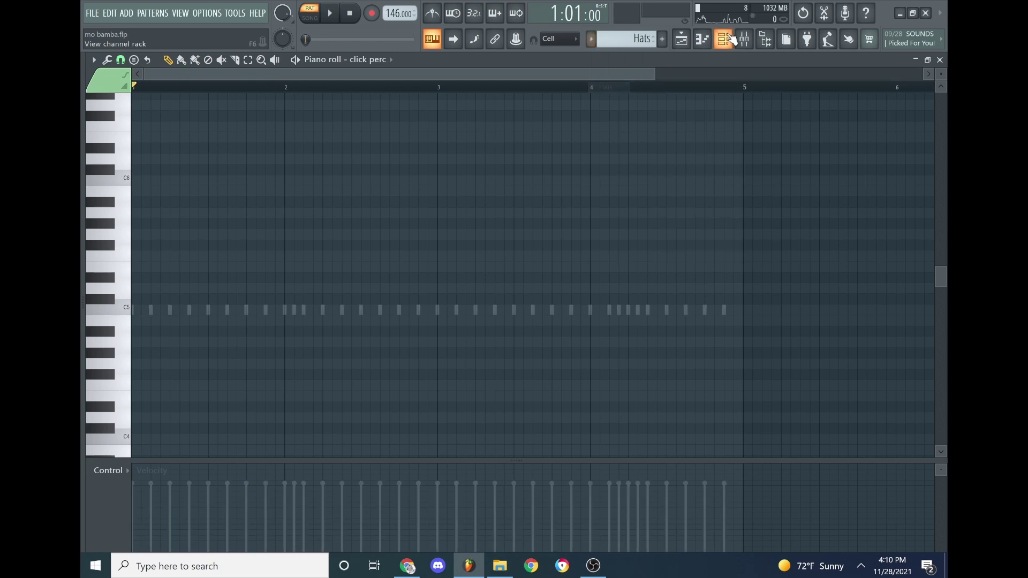
pyautogui.click(723, 39)
pyautogui.rightClick(191, 370)
pyautogui.click(243, 363)
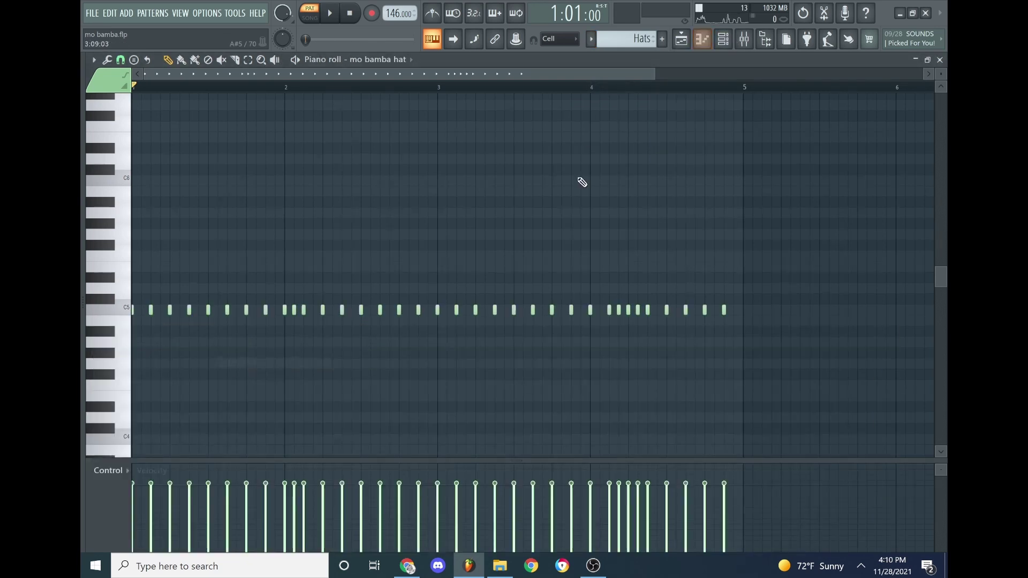
# - Check the mo bamba hat channel's sample settings and listen to that hat with 808 CH muted
pyautogui.click(722, 39)
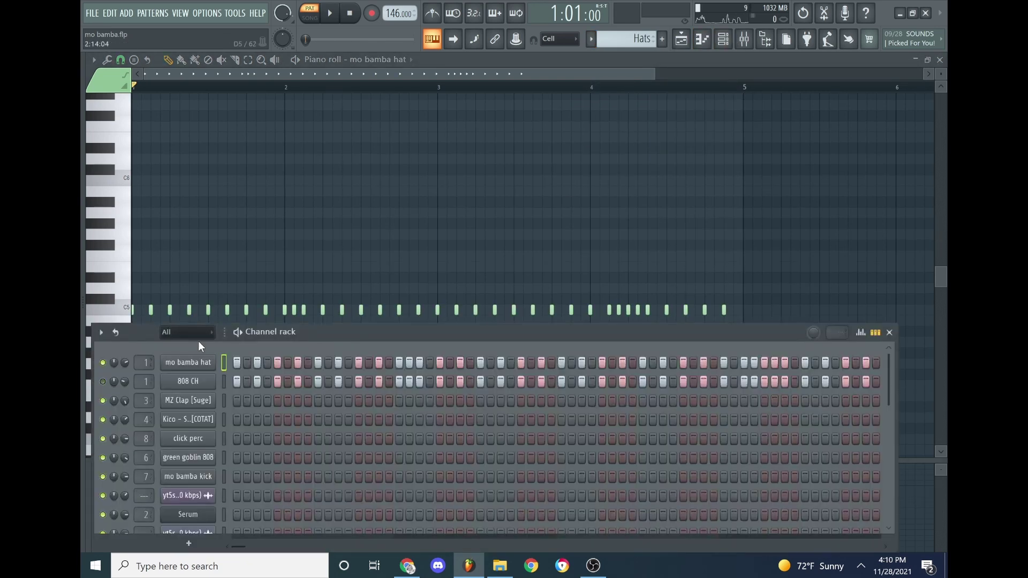
pyautogui.click(197, 362)
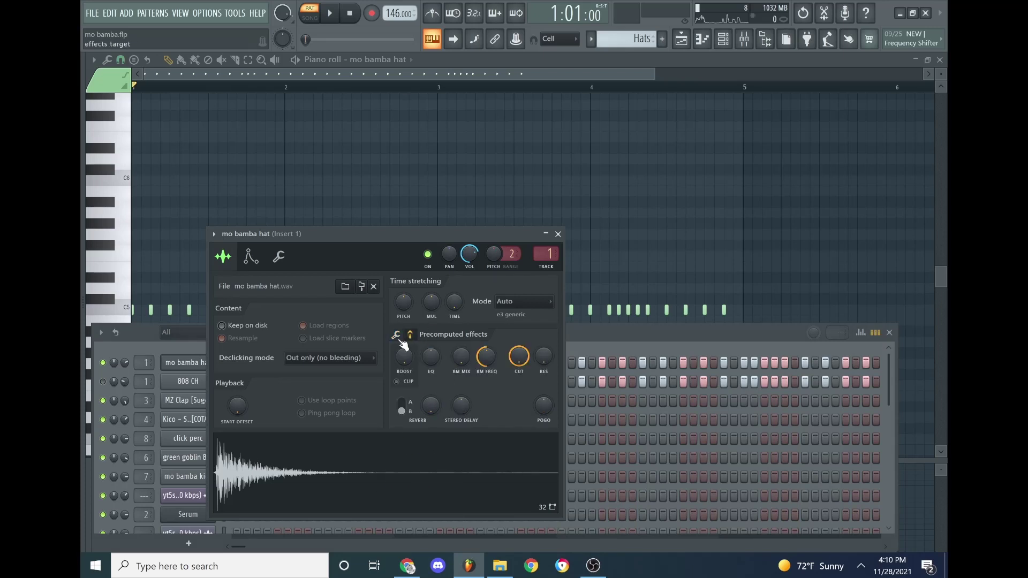
pyautogui.click(558, 234)
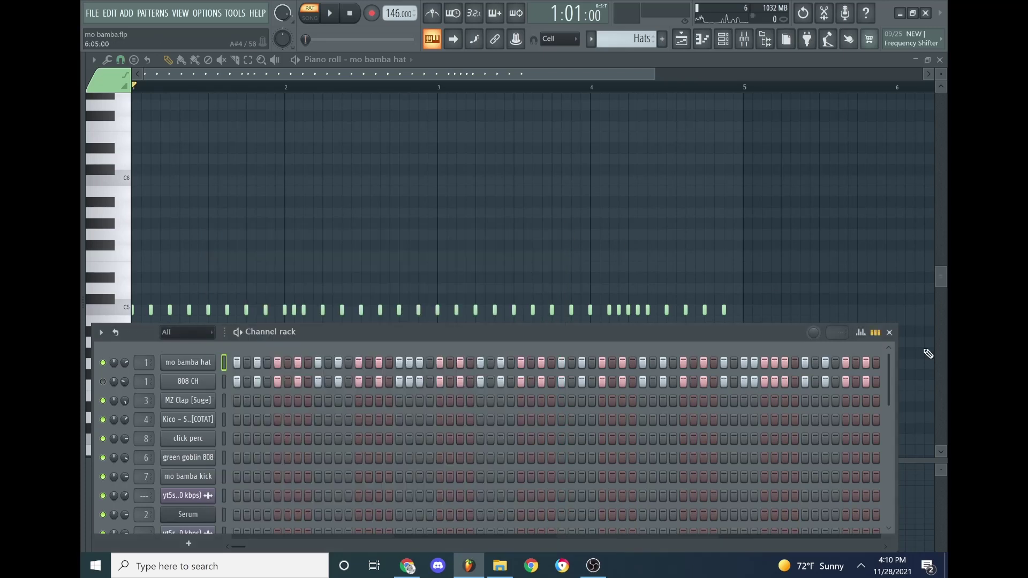
pyautogui.click(890, 334)
pyautogui.press('space')
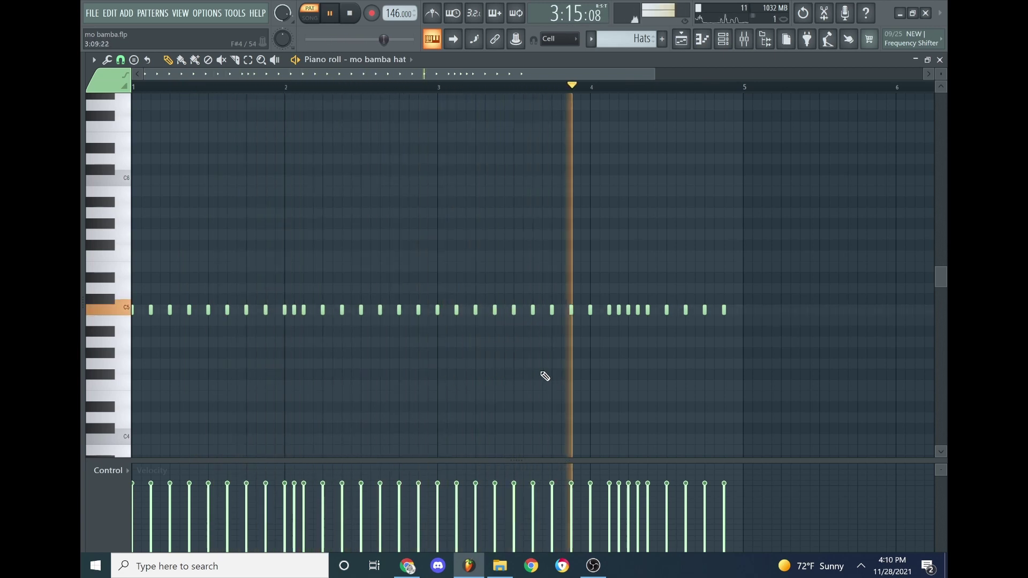
pyautogui.press('space')
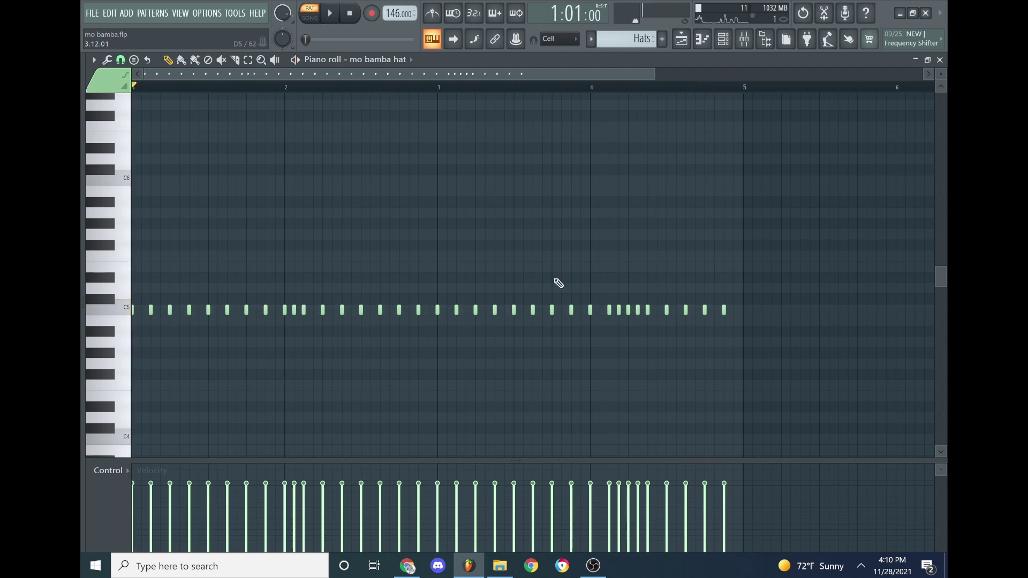
# - Mute mo bamba hat, unmute 808 CH, check the 808 CH sample settings and listen to it alone
pyautogui.click(723, 40)
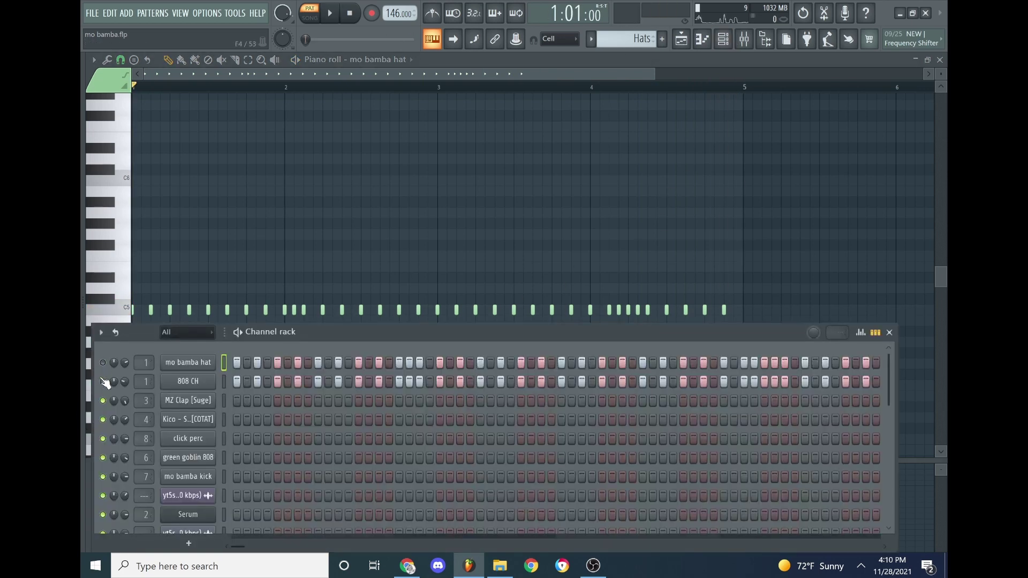
pyautogui.click(203, 386)
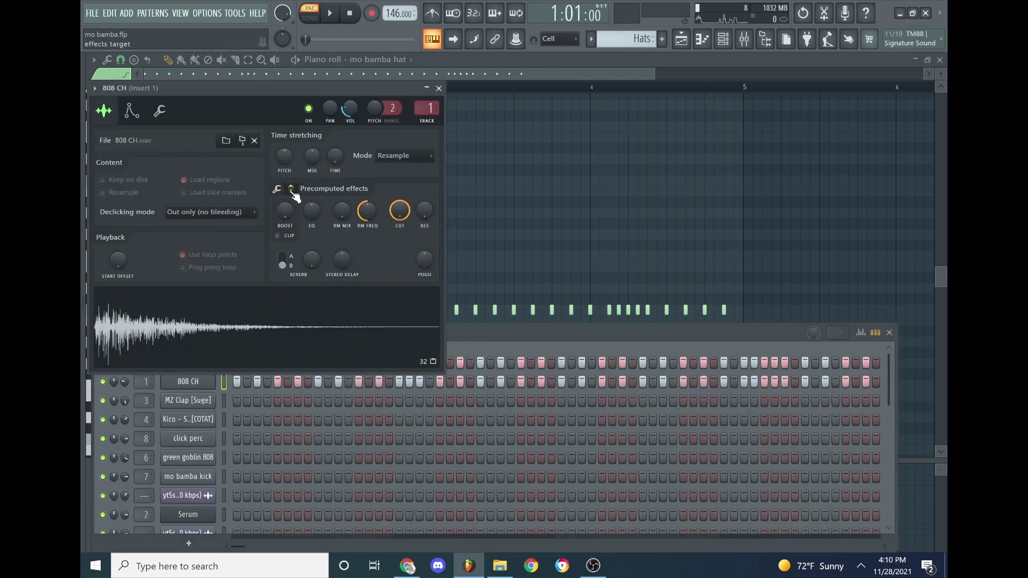
pyautogui.click(438, 89)
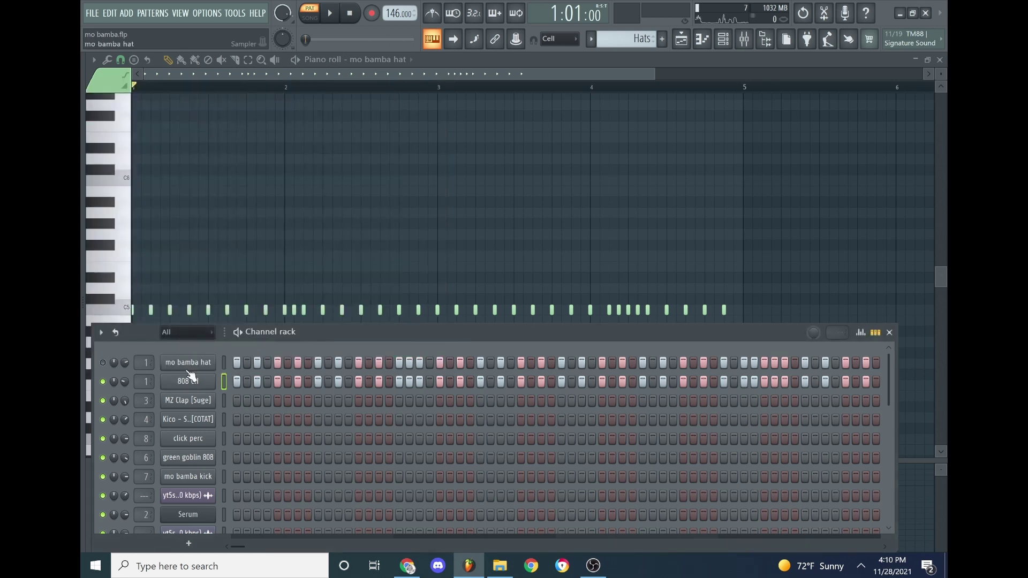
pyautogui.click(889, 333)
pyautogui.press('space')
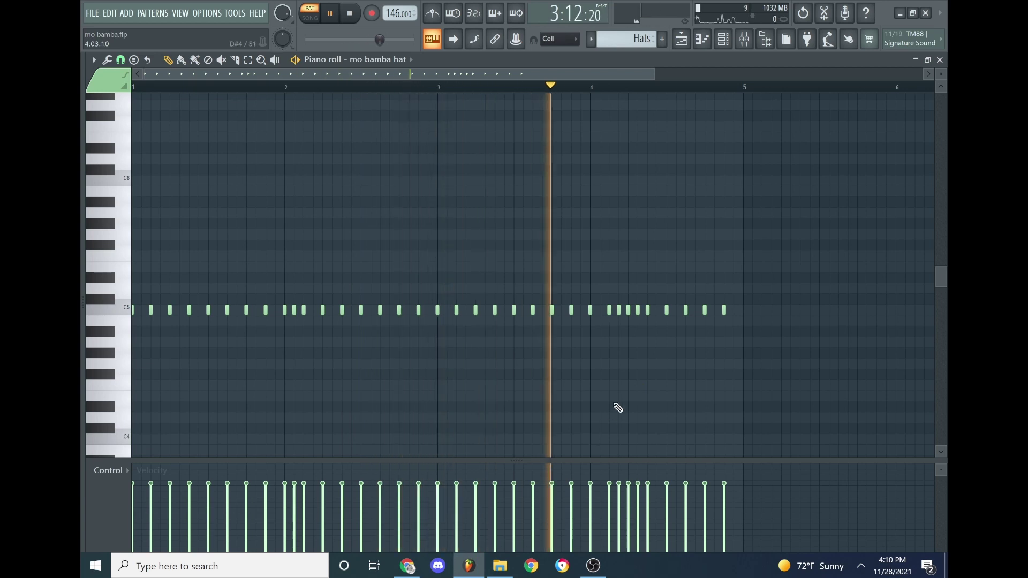
pyautogui.press('space')
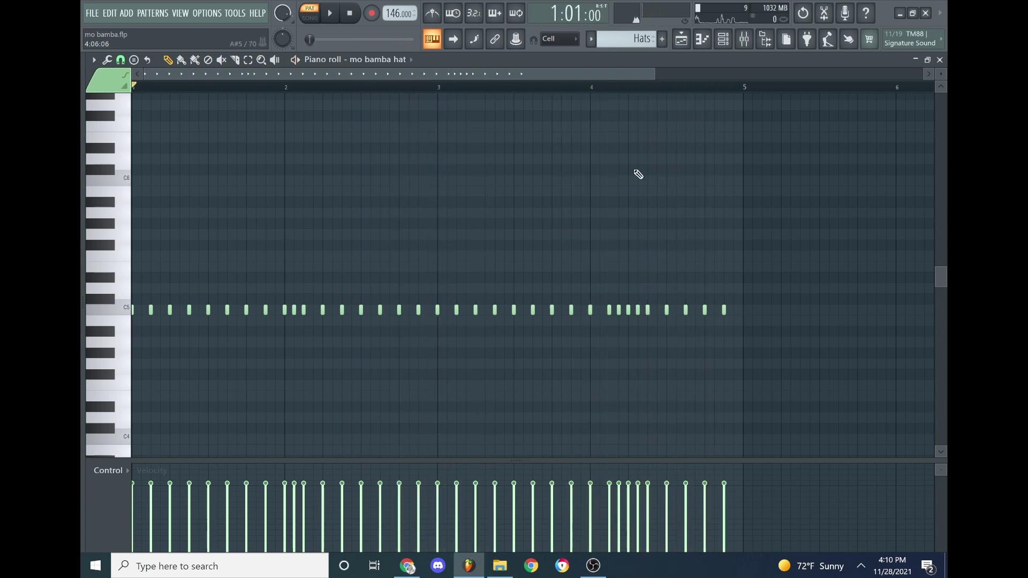
# - Unmute mo bamba hat, inspect Fruity parametric EQ 2 on mixer track Insert 1, and listen to both hats together
pyautogui.click(723, 47)
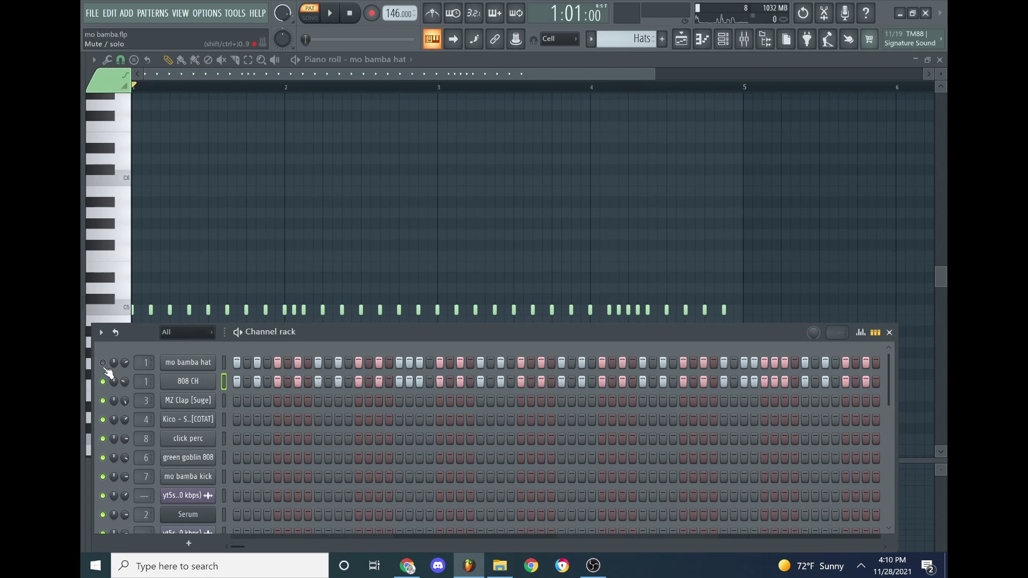
pyautogui.click(744, 41)
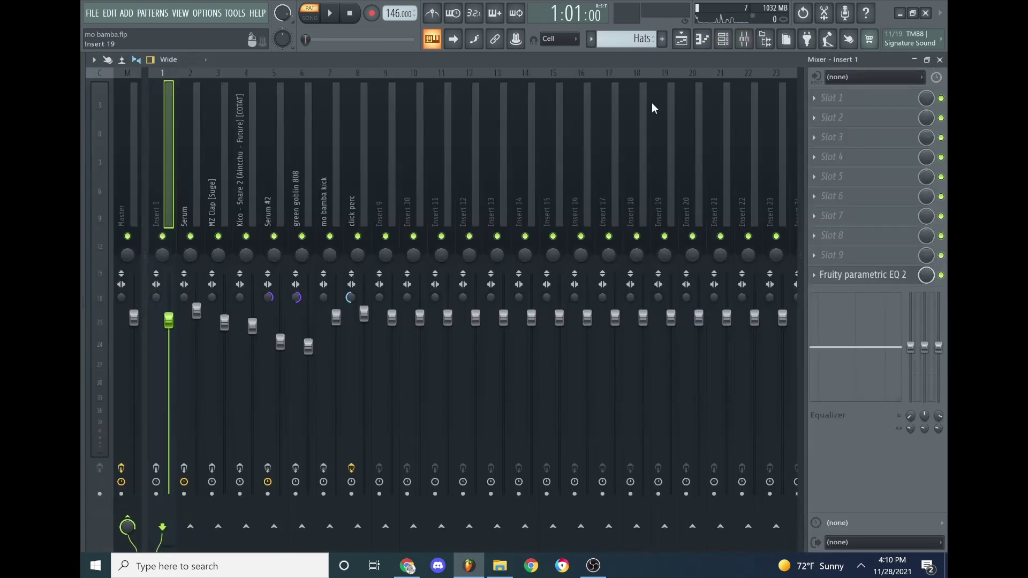
pyautogui.click(840, 281)
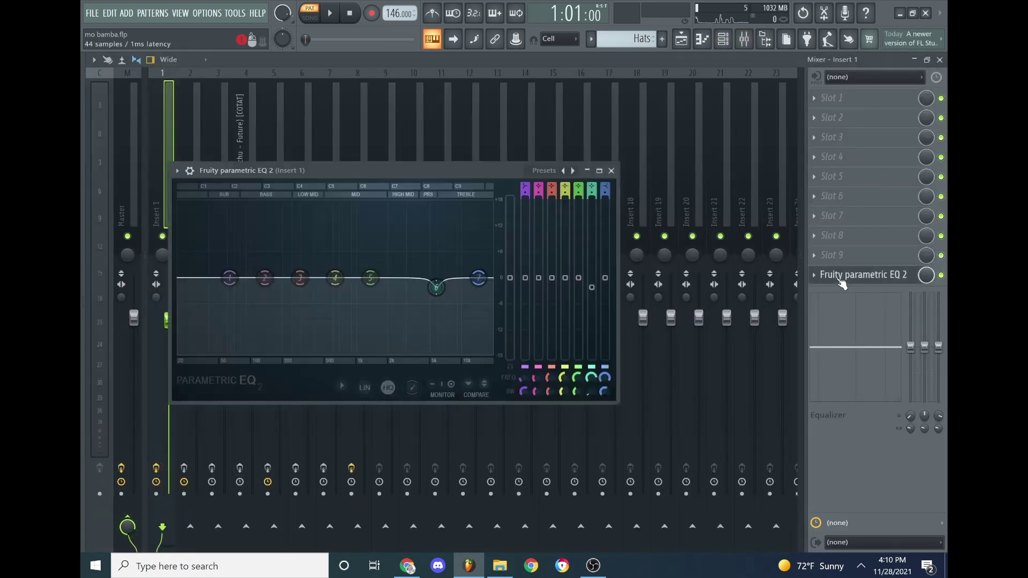
pyautogui.click(611, 171)
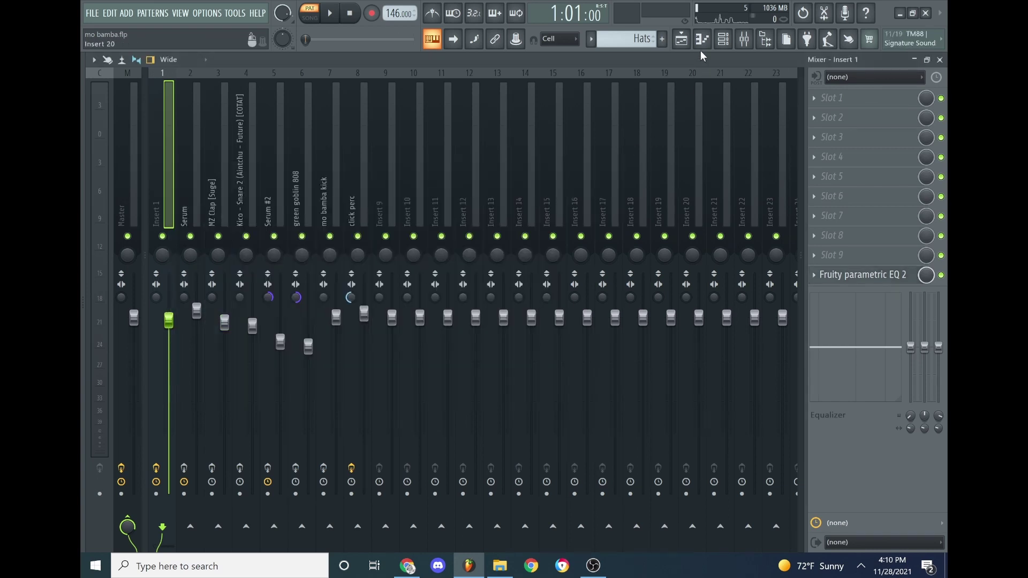
pyautogui.click(702, 39)
pyautogui.press('space')
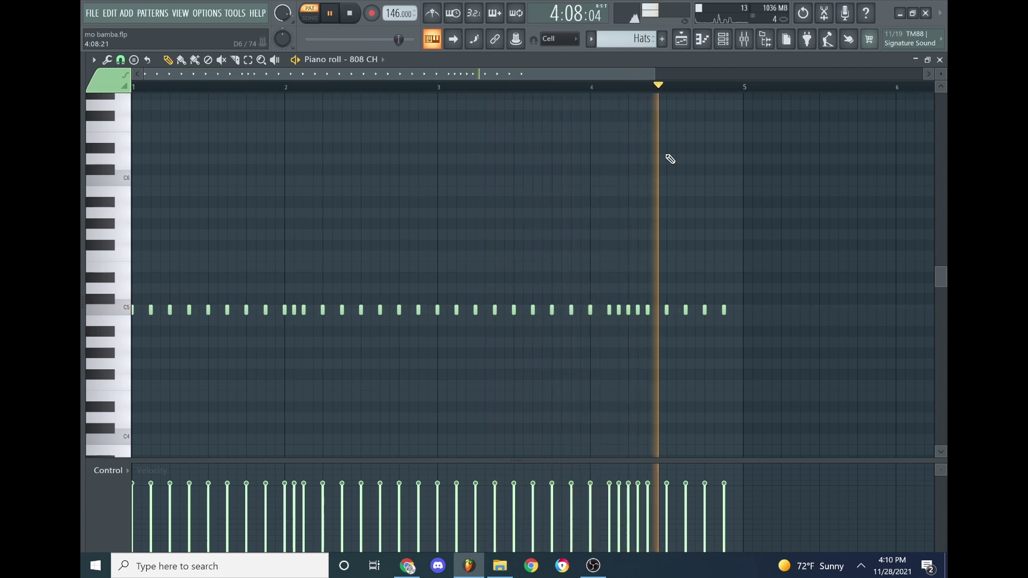
pyautogui.press('space')
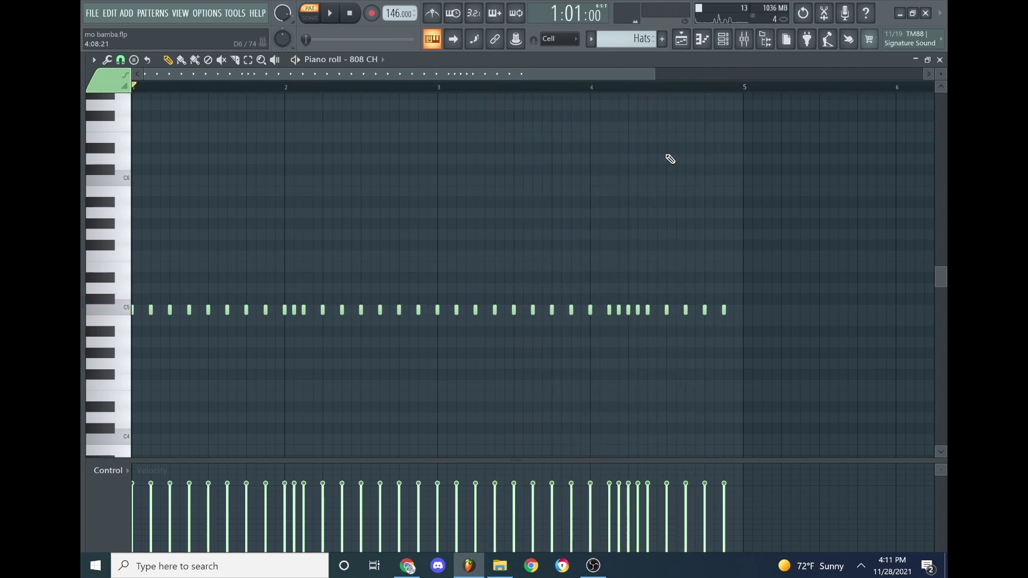
# - Switch to the Clap pattern and show the MZ Clap [Suge] notes in the piano roll
pyautogui.click(592, 39)
pyautogui.click(605, 98)
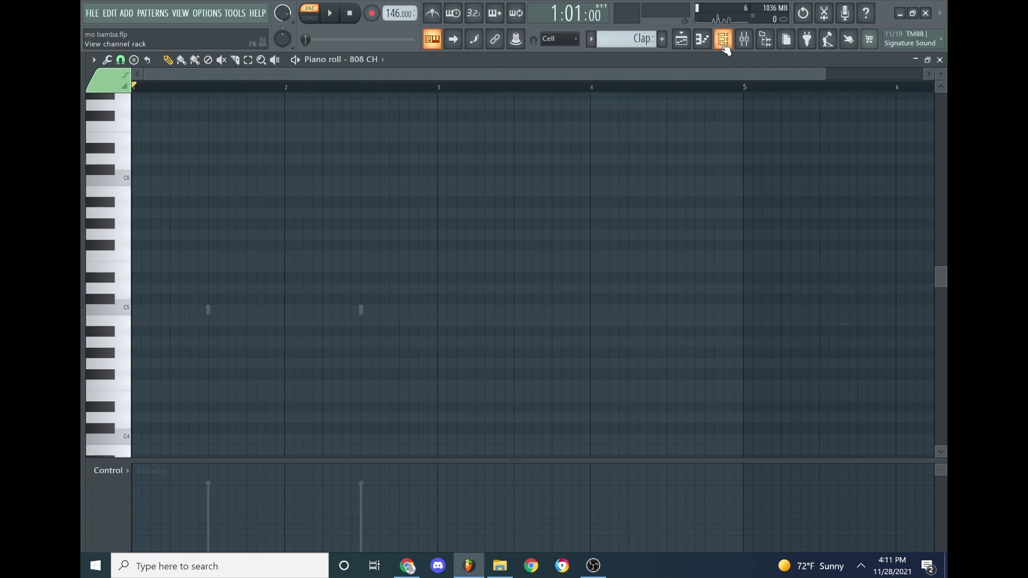
pyautogui.click(723, 47)
pyautogui.rightClick(214, 392)
pyautogui.click(236, 395)
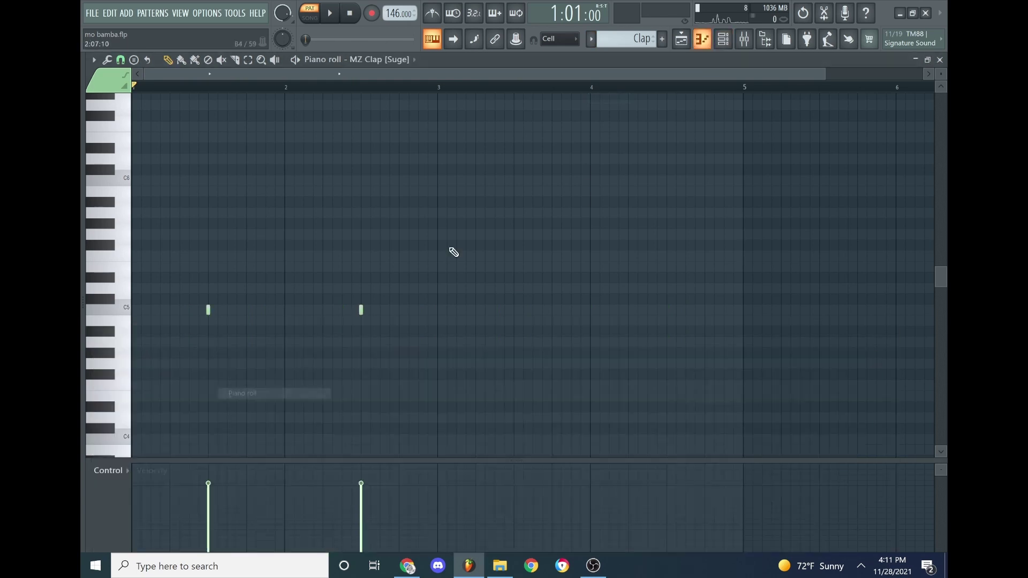
# - Check the MZ Clap [Suge] channel's sample settings and precomputed effects, and listen to the clap with the Kico snare muted
pyautogui.click(725, 39)
pyautogui.click(173, 401)
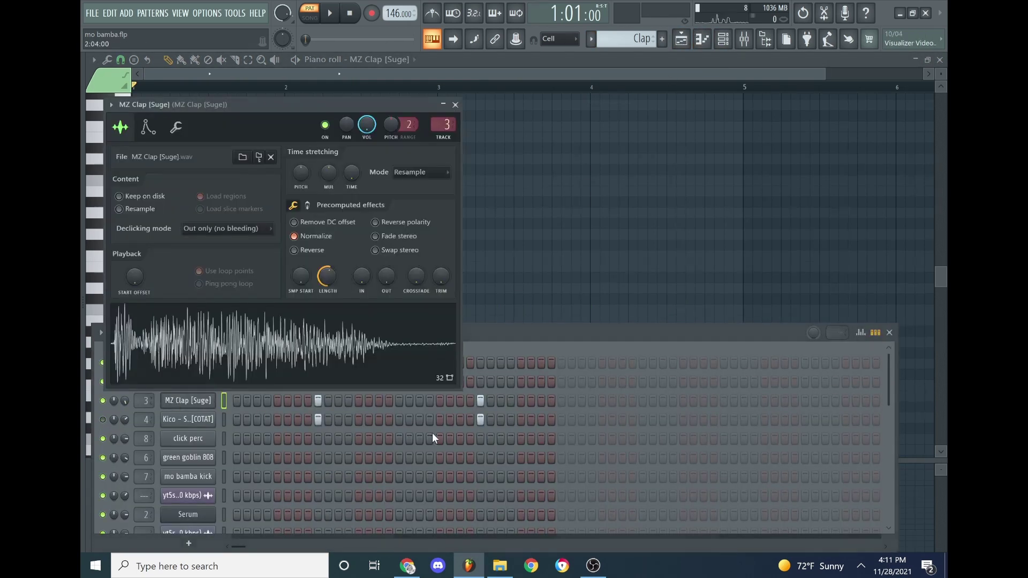
pyautogui.click(307, 205)
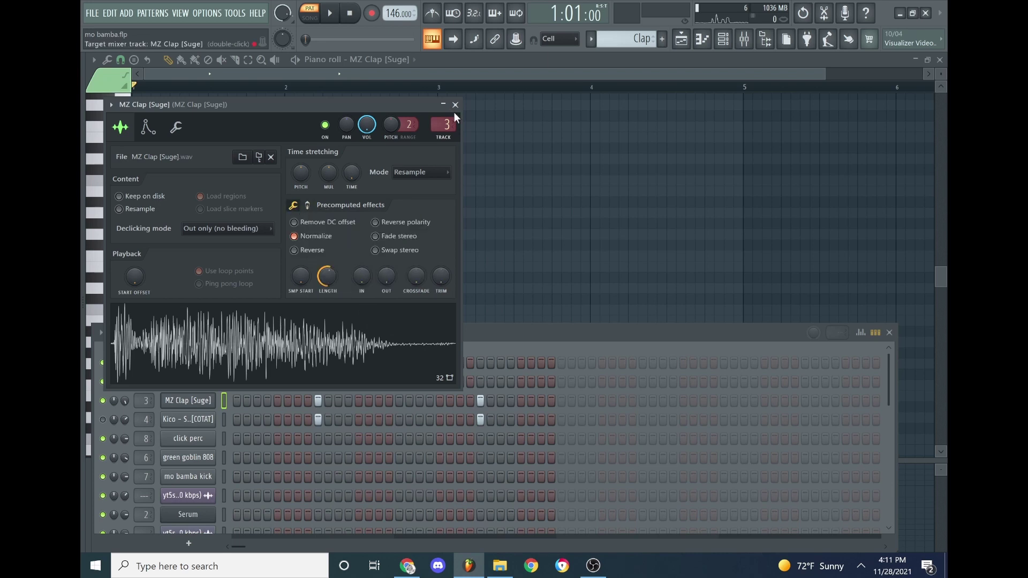
pyautogui.click(455, 105)
pyautogui.click(890, 333)
pyautogui.press('space')
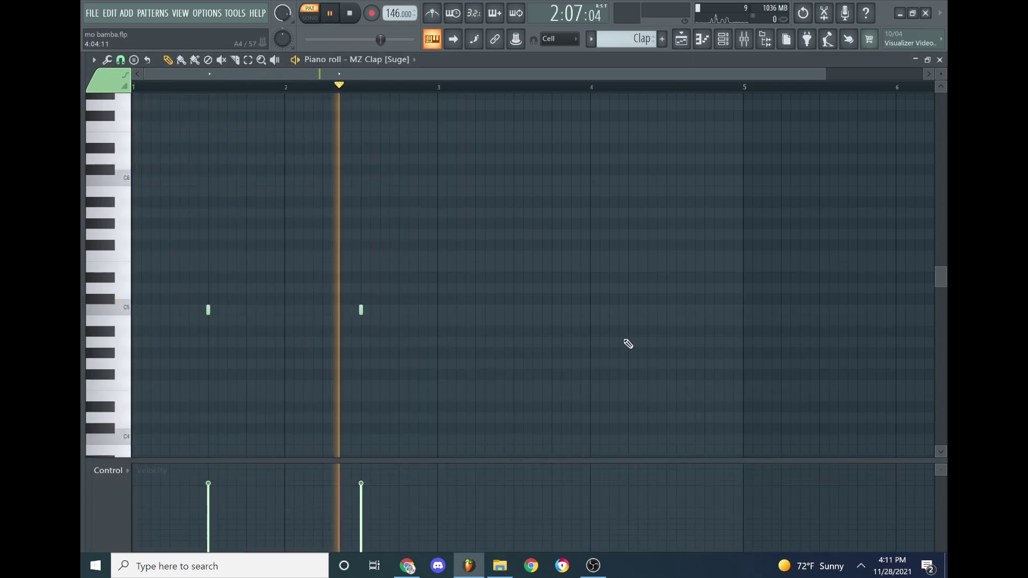
pyautogui.press('space')
# - Inspect Fruity parametric EQ 2, Fruity WaveShaper and Pro-C 2 on the MZ Clap [Suge] mixer track
pyautogui.click(746, 40)
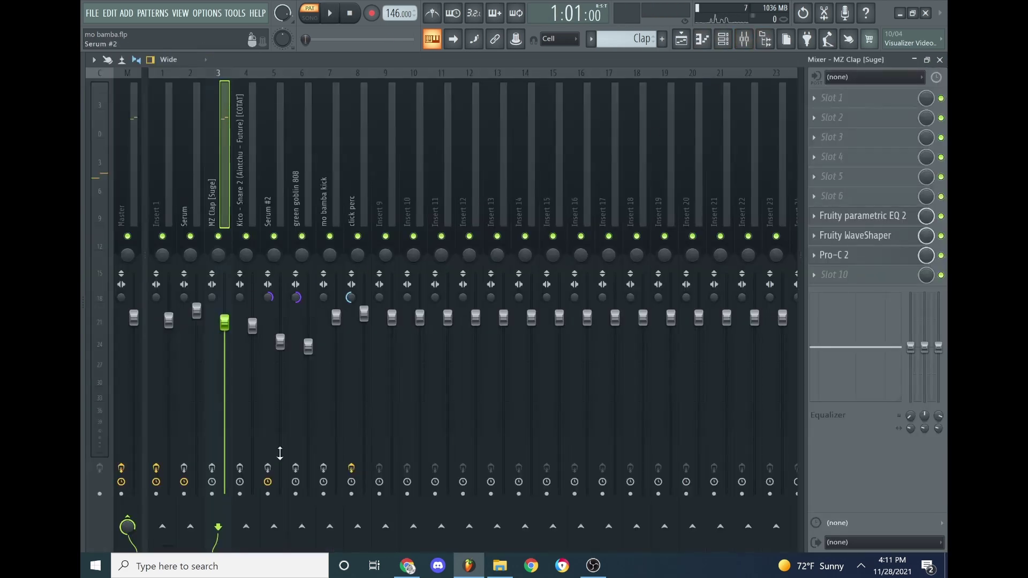
pyautogui.click(847, 217)
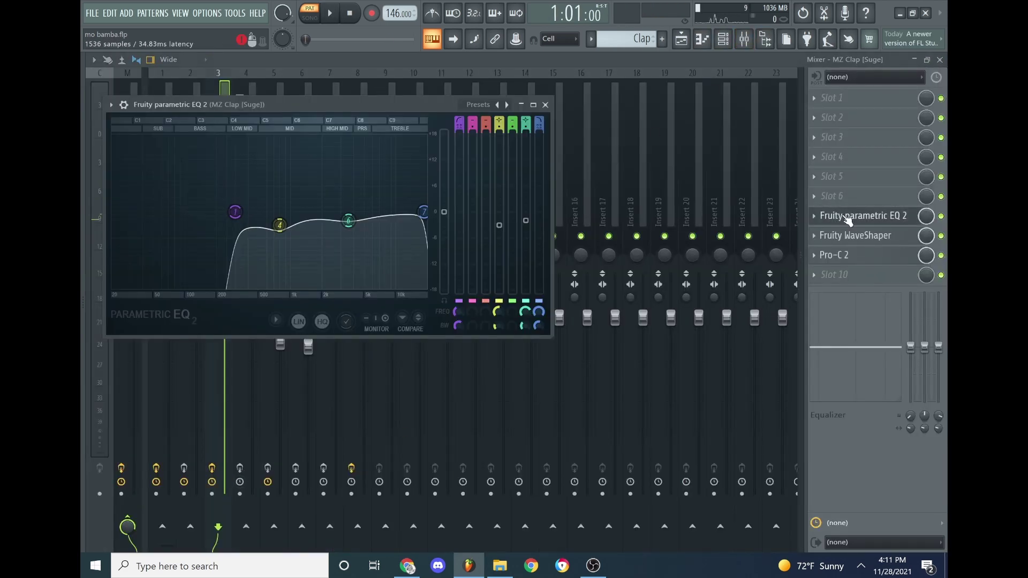
pyautogui.click(847, 217)
pyautogui.click(849, 236)
pyautogui.click(848, 237)
pyautogui.click(853, 256)
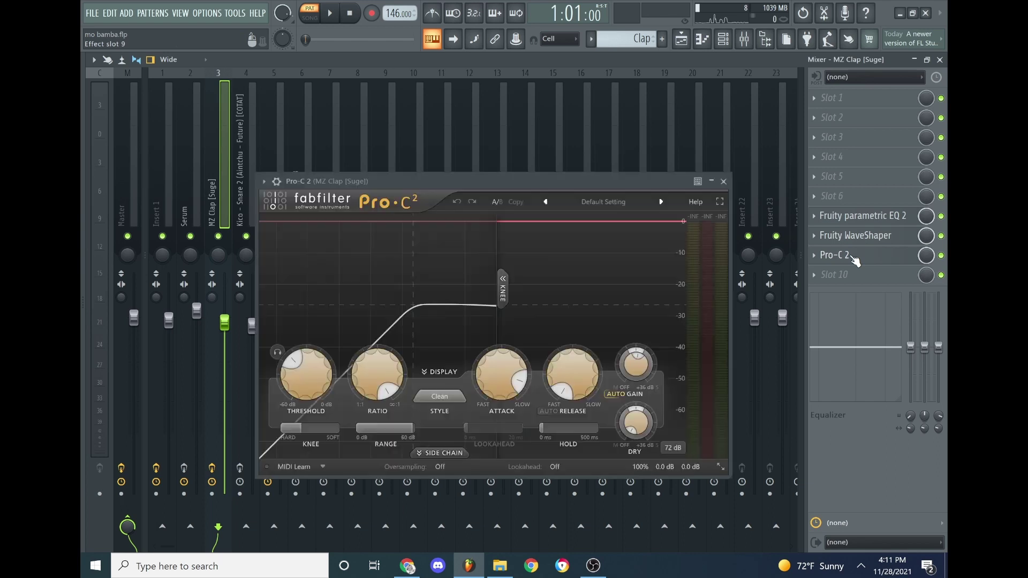
# - Return to the MZ Clap [Suge] notes and listen to the clap again
pyautogui.click(702, 38)
pyautogui.press('space')
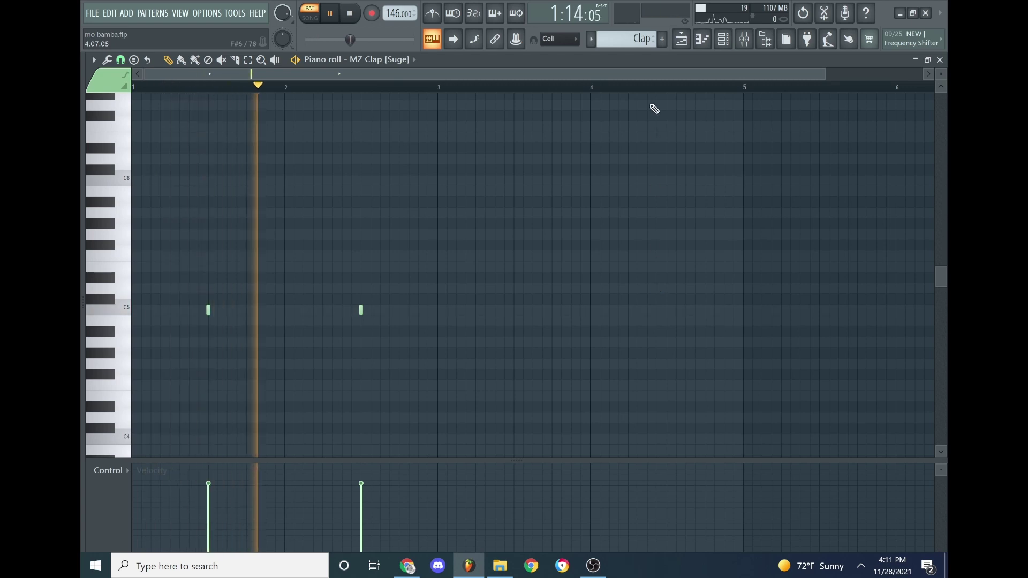
pyautogui.press('space')
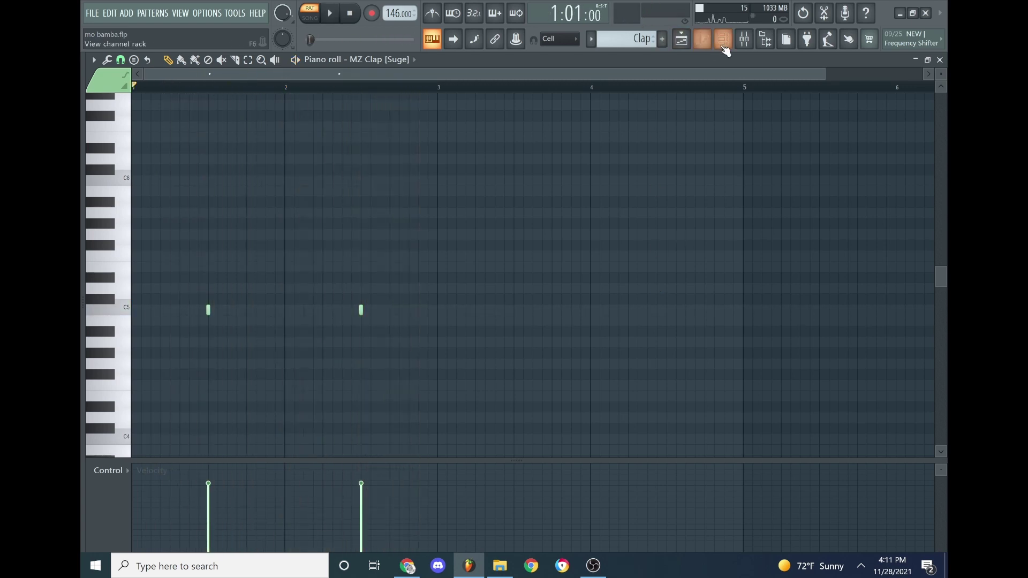
# - Unmute the Kico snare, mute MZ Clap [Suge], and check the snare channel's sample settings and precomputed effects
pyautogui.click(728, 47)
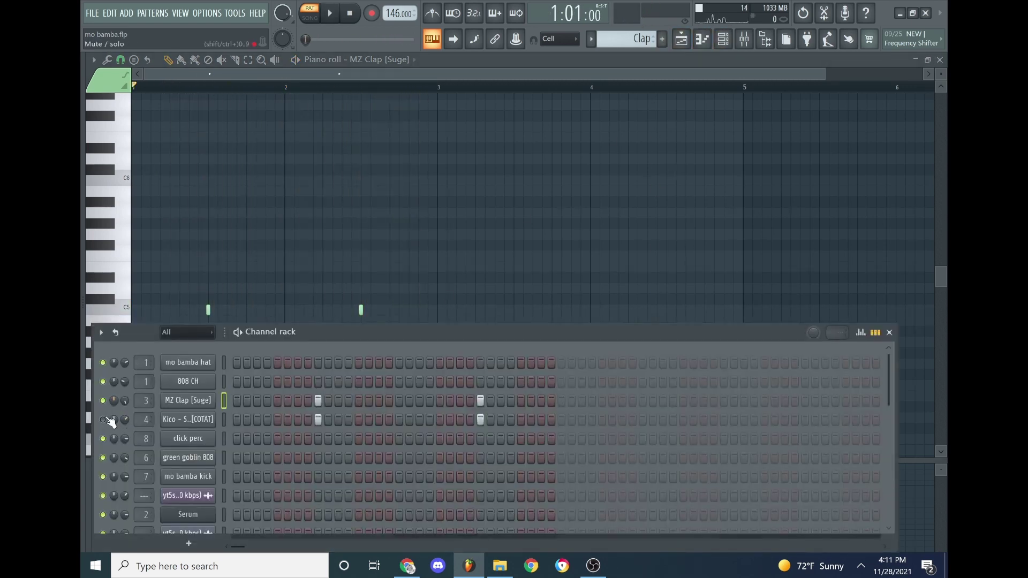
pyautogui.click(173, 422)
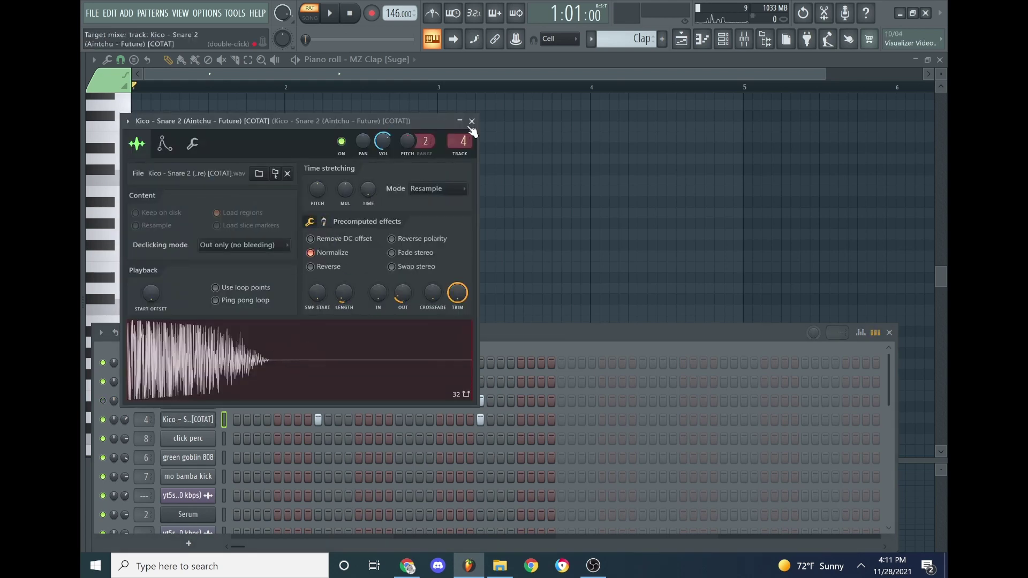
pyautogui.click(473, 122)
# - Show the Kico - Snare 2 notes in the piano roll and listen to the snare on its own
pyautogui.rightClick(195, 424)
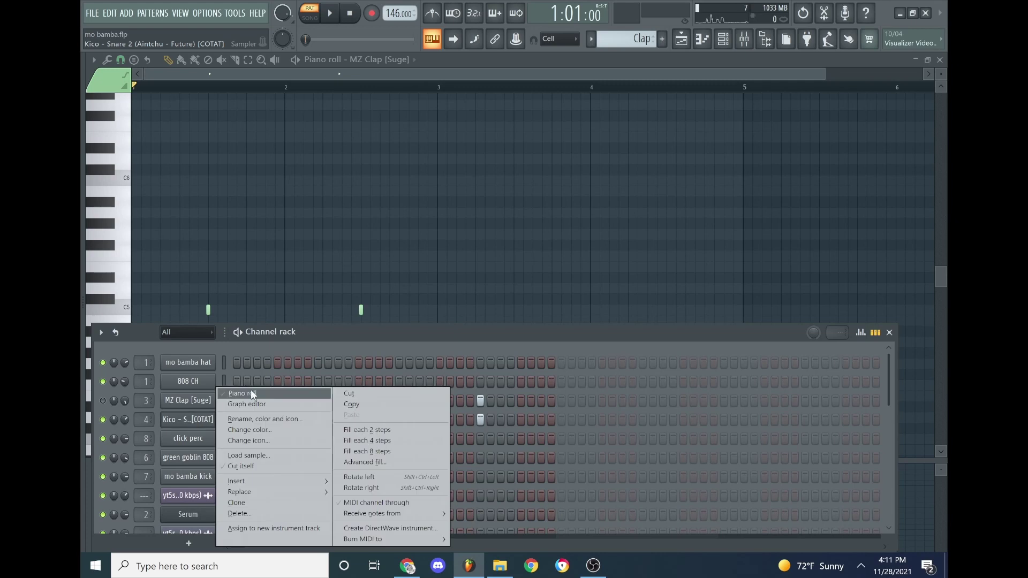
pyautogui.click(250, 397)
pyautogui.press('space')
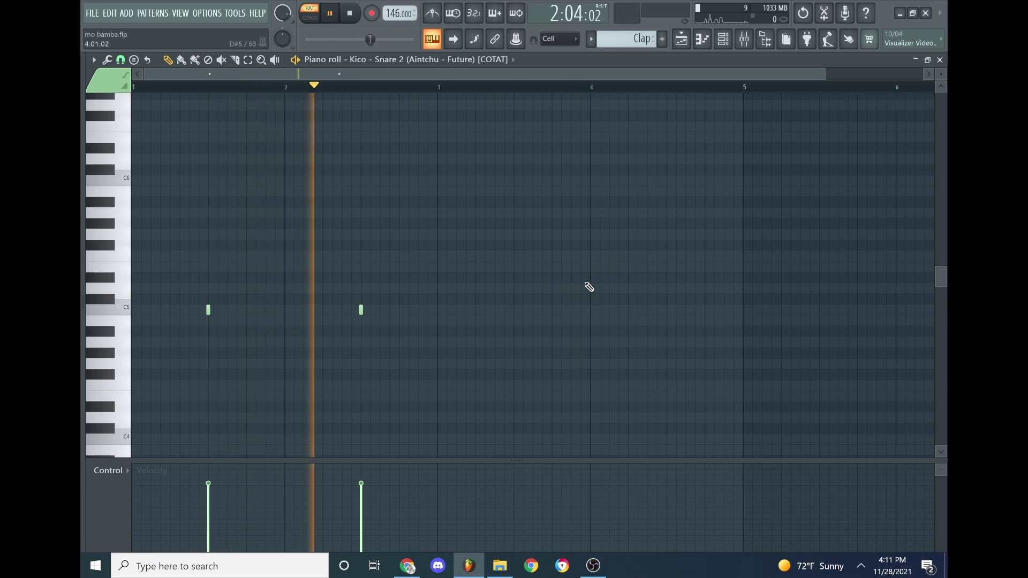
pyautogui.press('space')
# - Inspect Fruity parametric EQ 2 on the Kico - Snare 2 mixer track and listen to the snare notes again
pyautogui.click(744, 39)
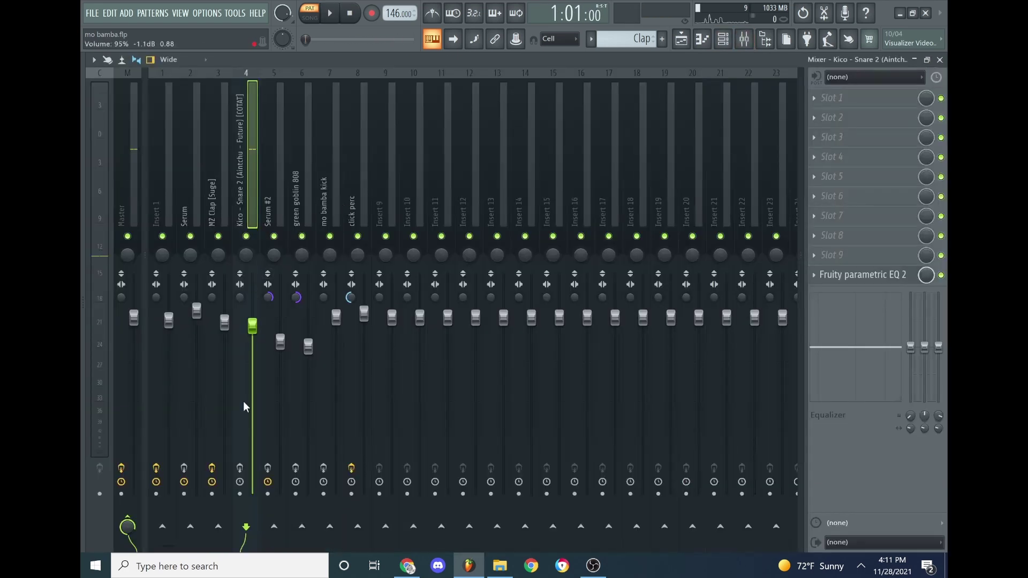
pyautogui.click(871, 274)
pyautogui.click(871, 275)
pyautogui.click(702, 39)
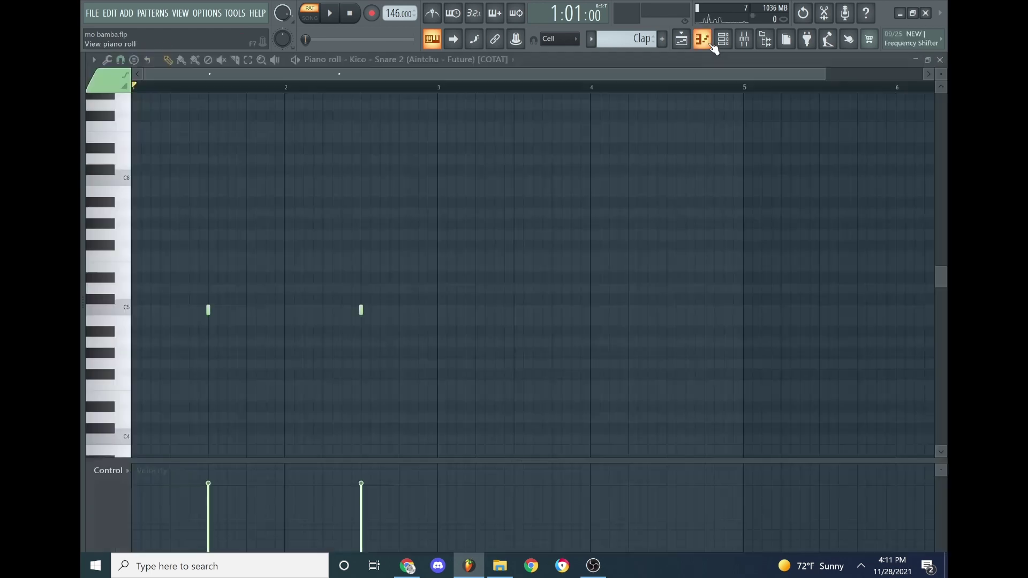
pyautogui.press('space')
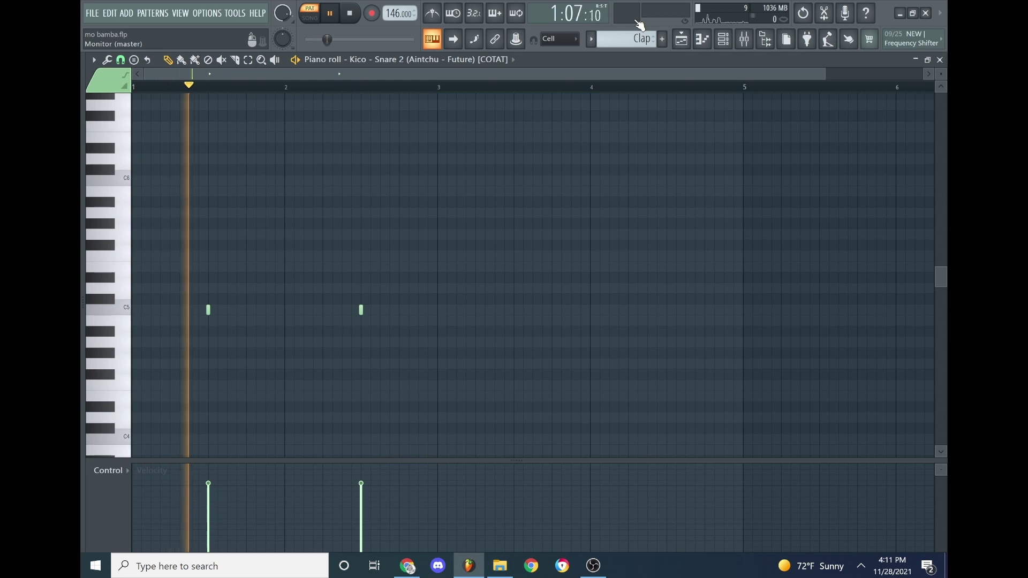
pyautogui.press('space')
# - Unmute MZ Clap [Suge], show its notes in the piano roll and listen to the clap and snare together
pyautogui.click(723, 39)
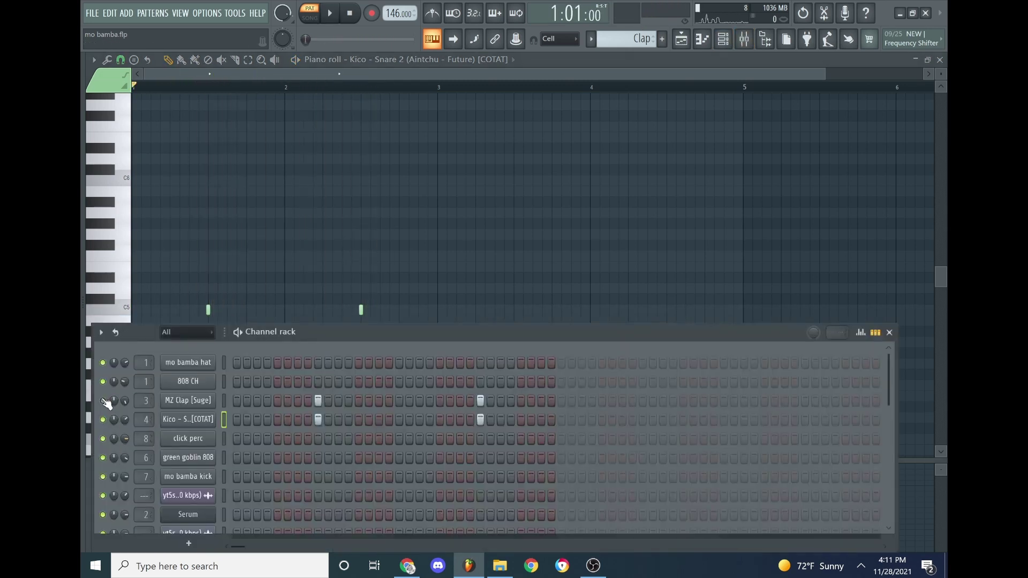
pyautogui.rightClick(203, 404)
pyautogui.click(223, 393)
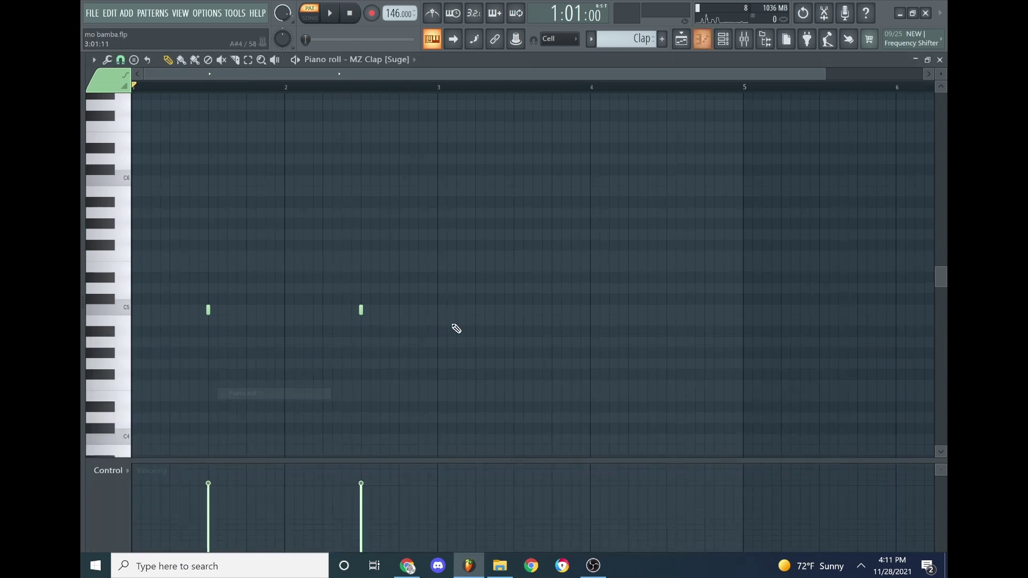
pyautogui.click(726, 46)
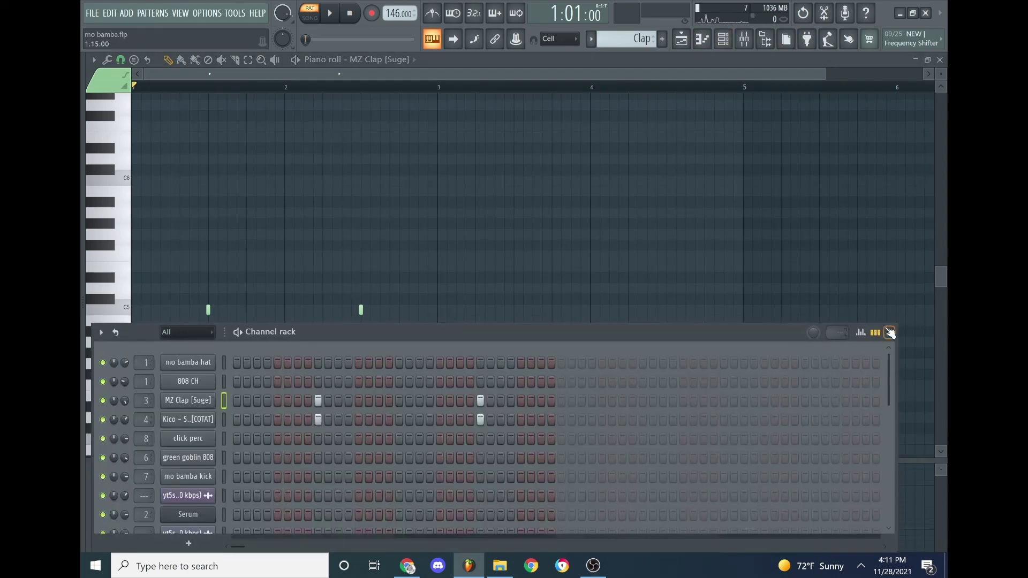
pyautogui.click(890, 332)
pyautogui.press('space')
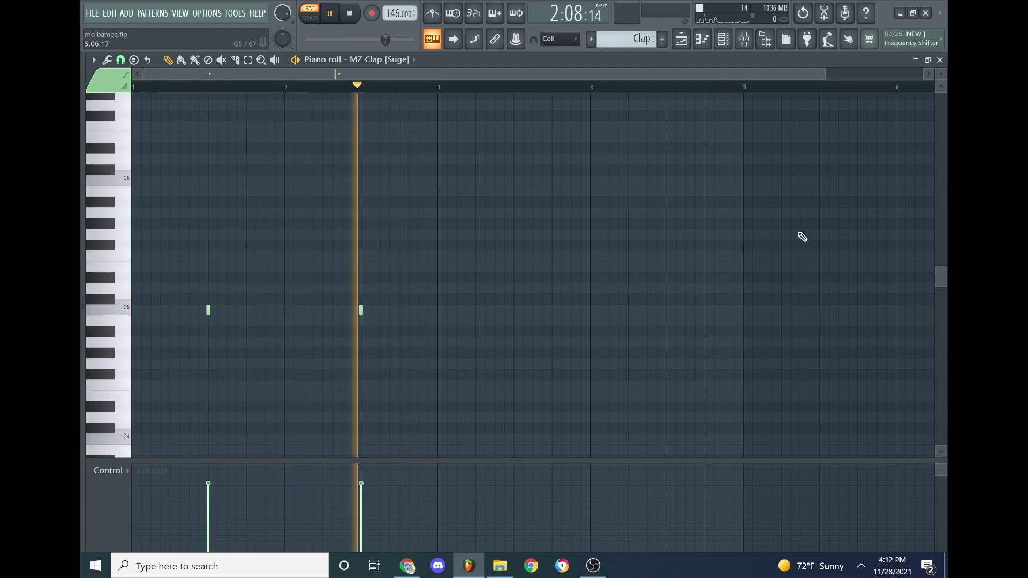
pyautogui.press('space')
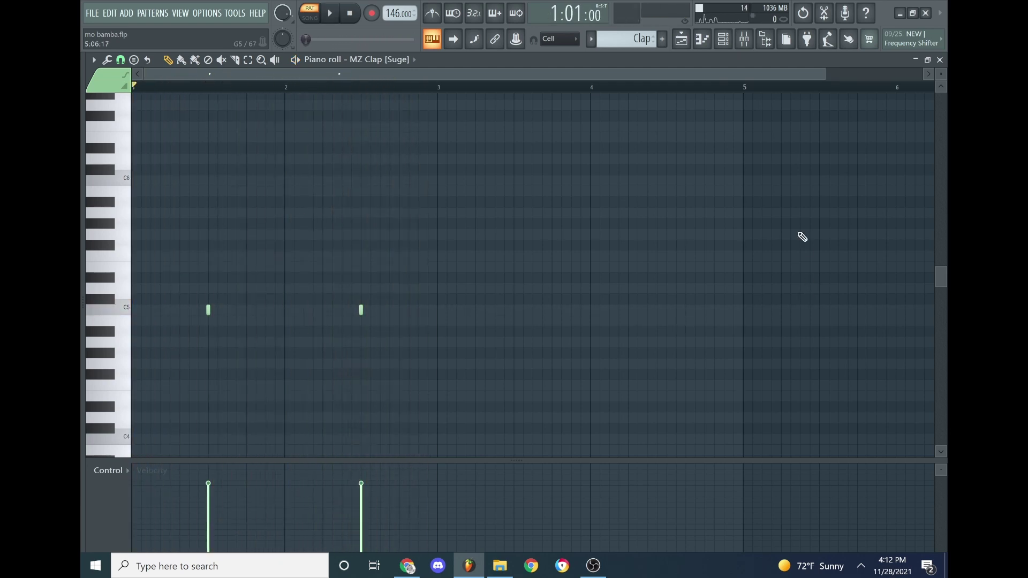
# - Switch to the 808 pattern and check the green goblin 808 channel's sample settings and precomputed effects
pyautogui.click(590, 39)
pyautogui.click(596, 103)
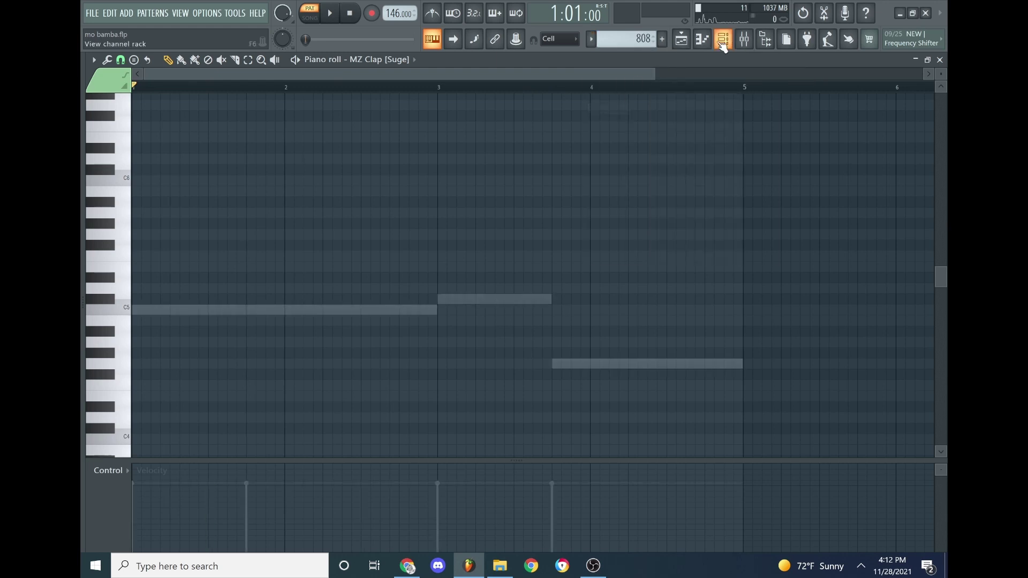
pyautogui.click(723, 39)
pyautogui.click(188, 458)
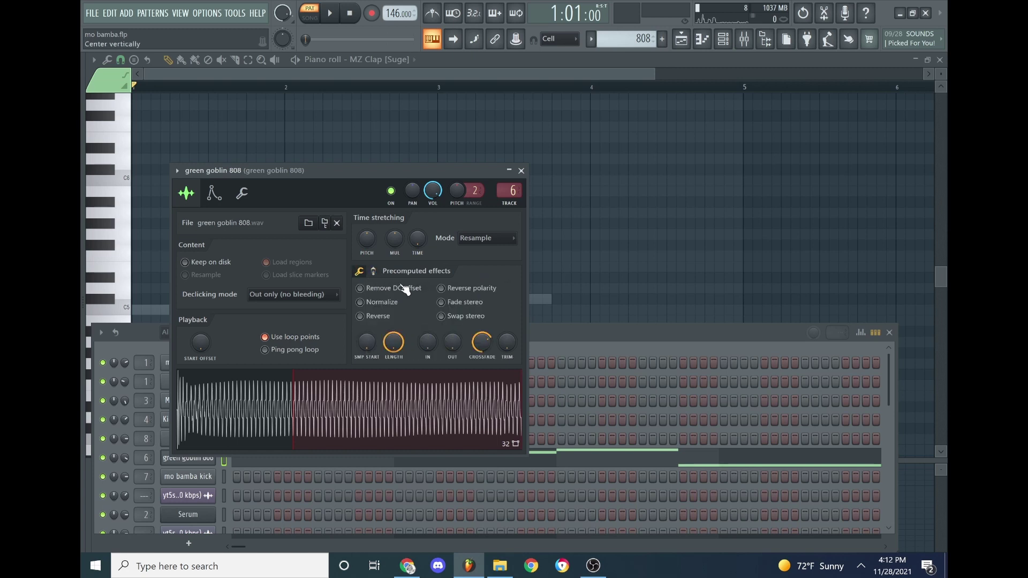
pyautogui.click(522, 172)
# - Show all the green goblin 808 notes in the piano roll and listen to the pattern
pyautogui.rightClick(187, 459)
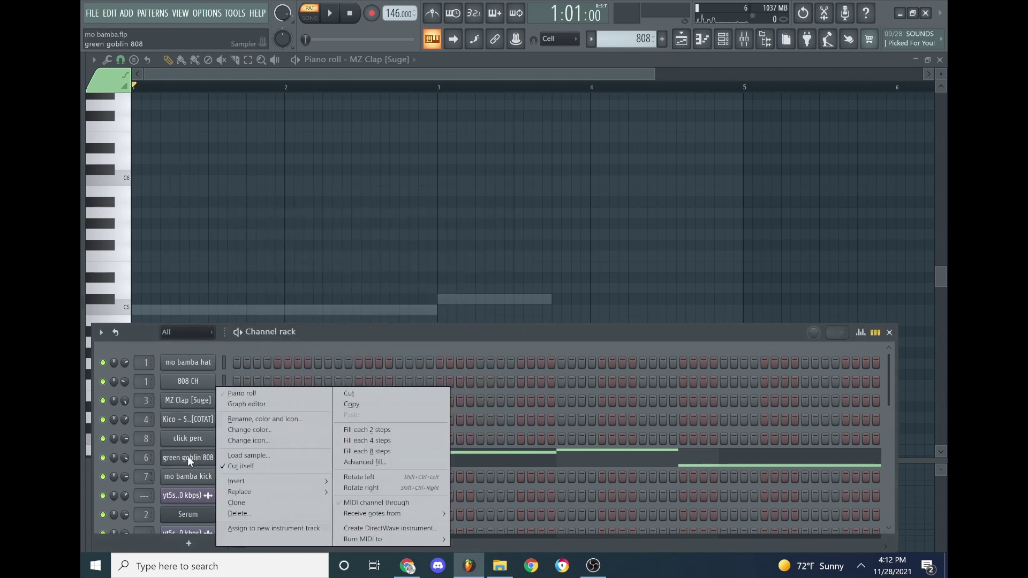
pyautogui.click(263, 396)
pyautogui.press('space')
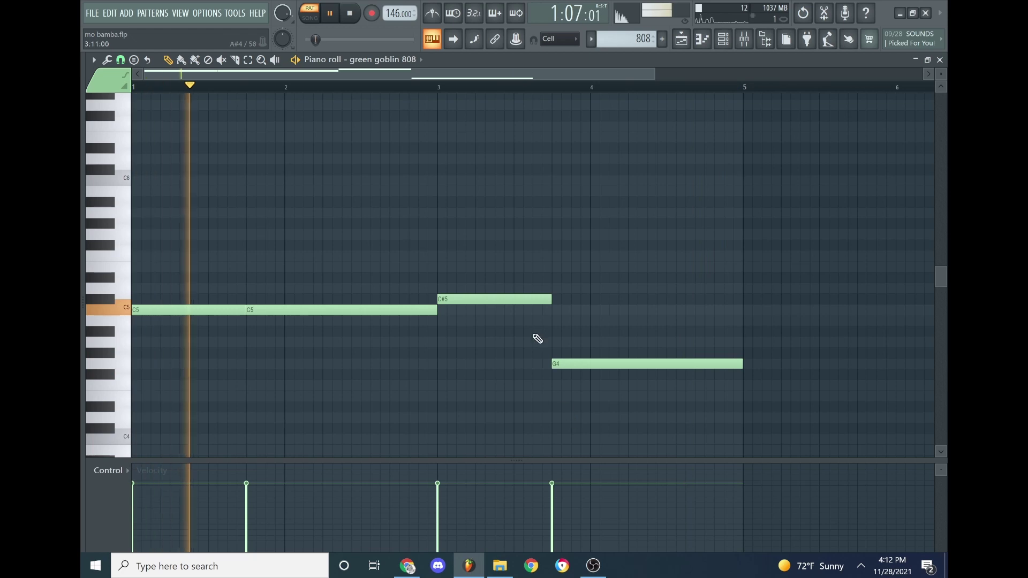
pyautogui.moveTo(656, 73); pyautogui.dragTo(748, 73)
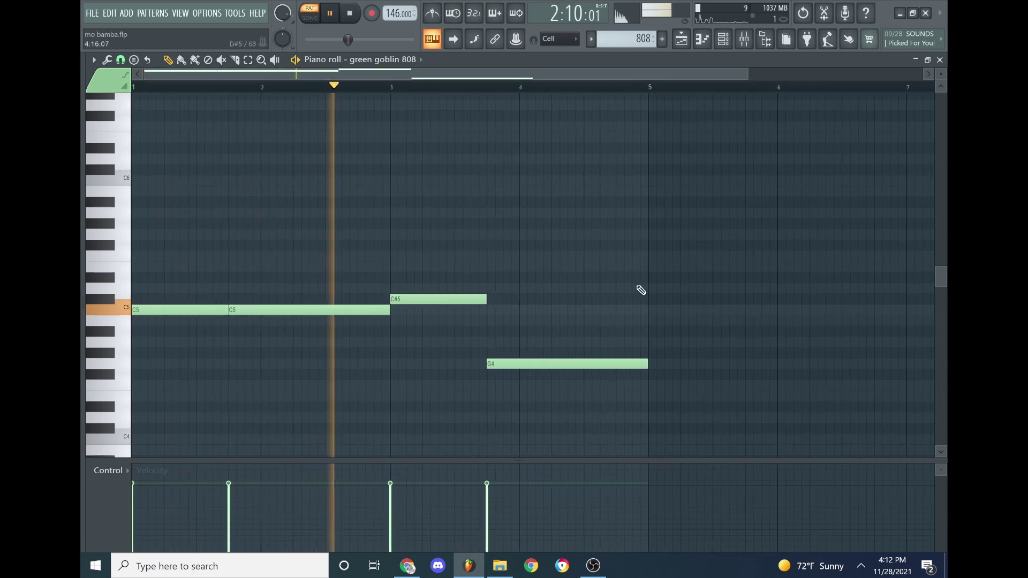
pyautogui.scroll(-3, 637, 294)
pyautogui.moveTo(647, 460); pyautogui.dragTo(638, 480)
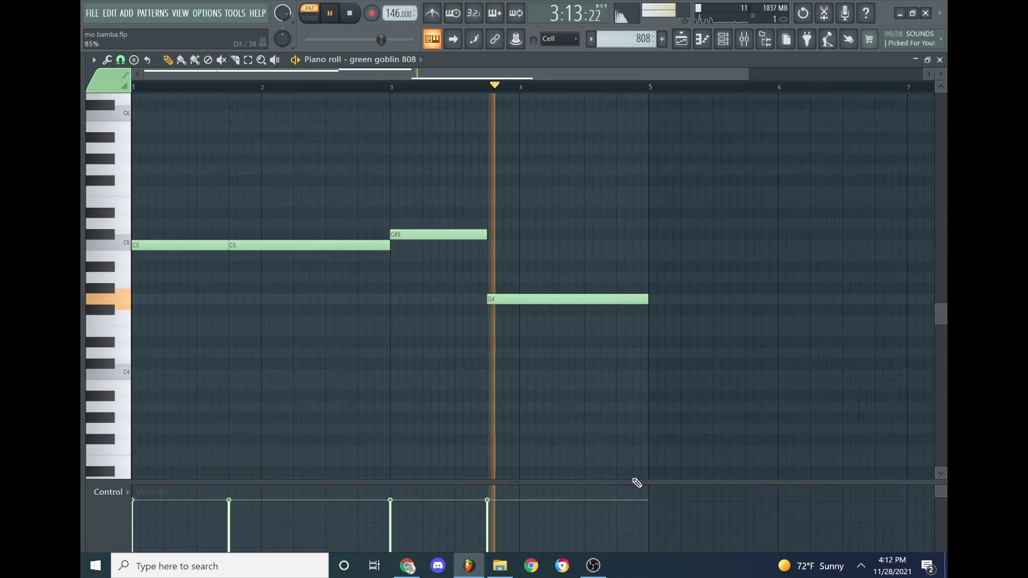
pyautogui.press('space')
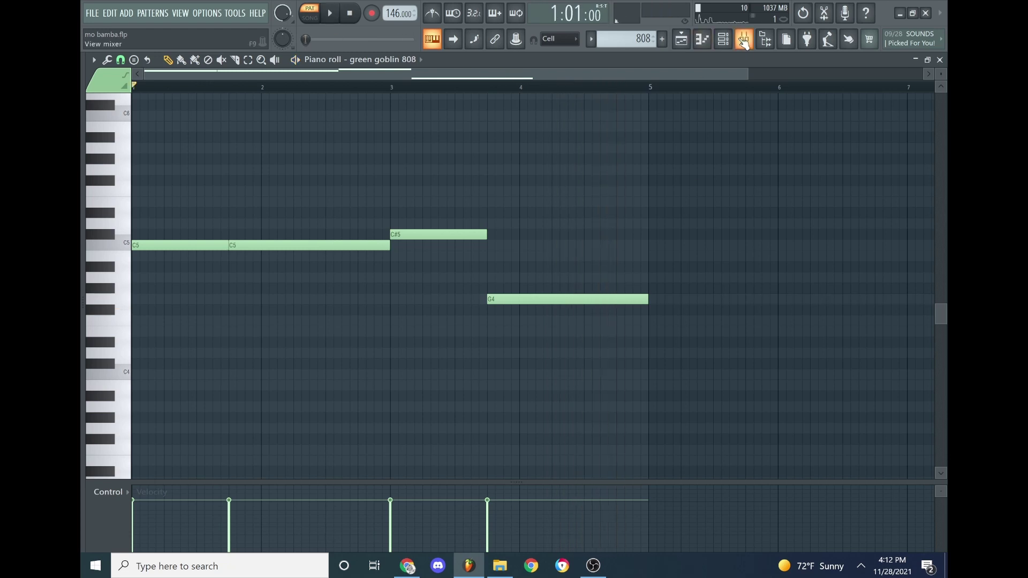
# - Inspect Fruity Bass Boost, Fruity parametric EQ 2 and Fruity Limiter on the green goblin 808 mixer track
pyautogui.click(744, 39)
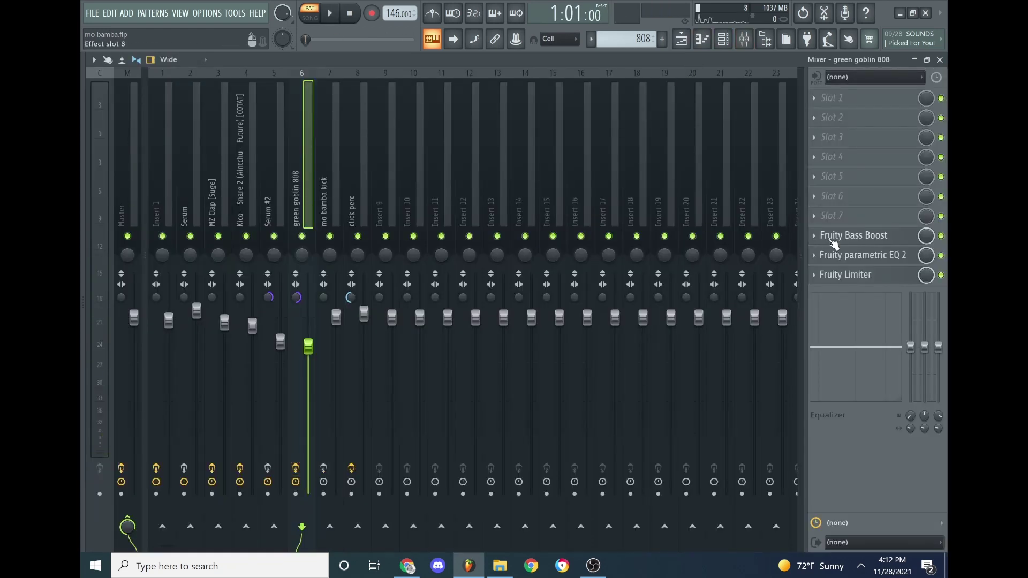
pyautogui.click(833, 239)
pyautogui.click(833, 237)
pyautogui.click(840, 256)
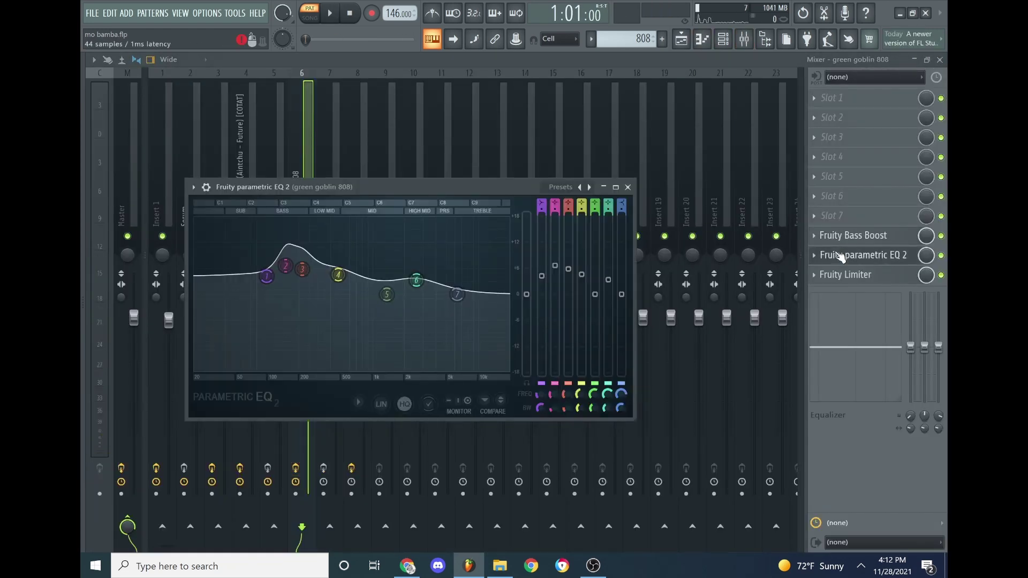
pyautogui.click(840, 256)
pyautogui.click(850, 274)
pyautogui.click(850, 274)
# - Return to the green goblin 808 notes and listen to the 808 pattern again
pyautogui.click(701, 39)
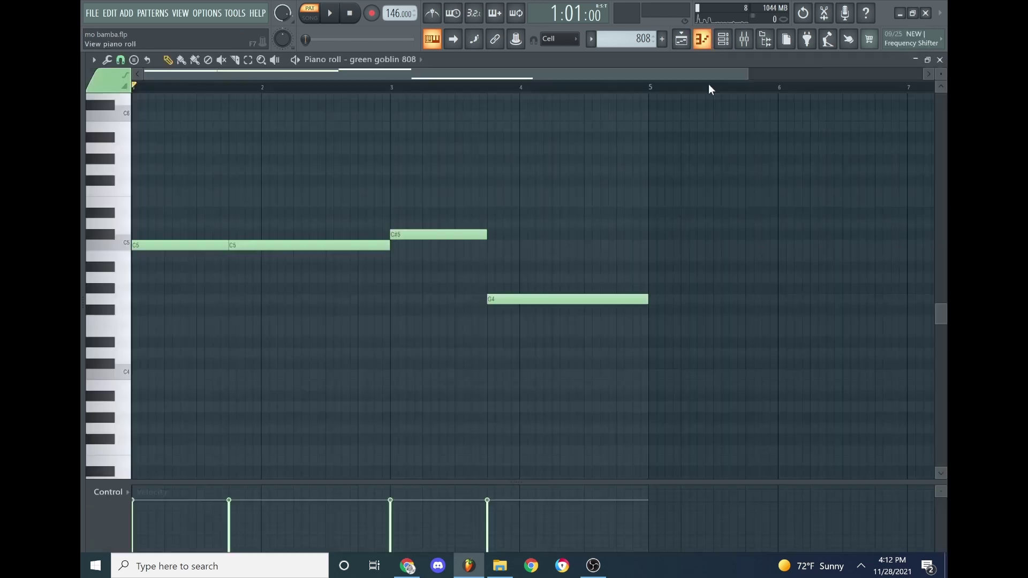
pyautogui.press('space')
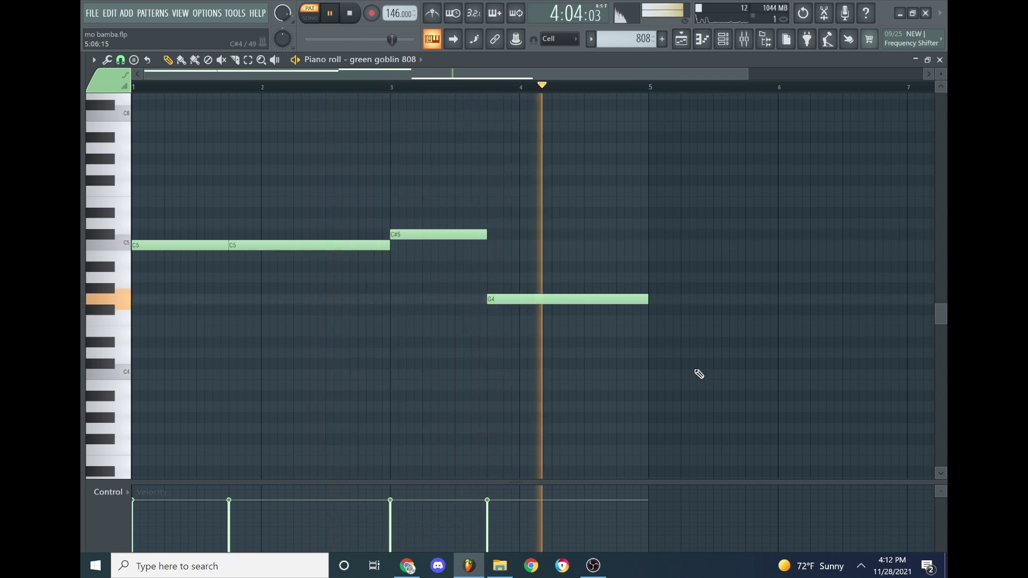
pyautogui.press('space')
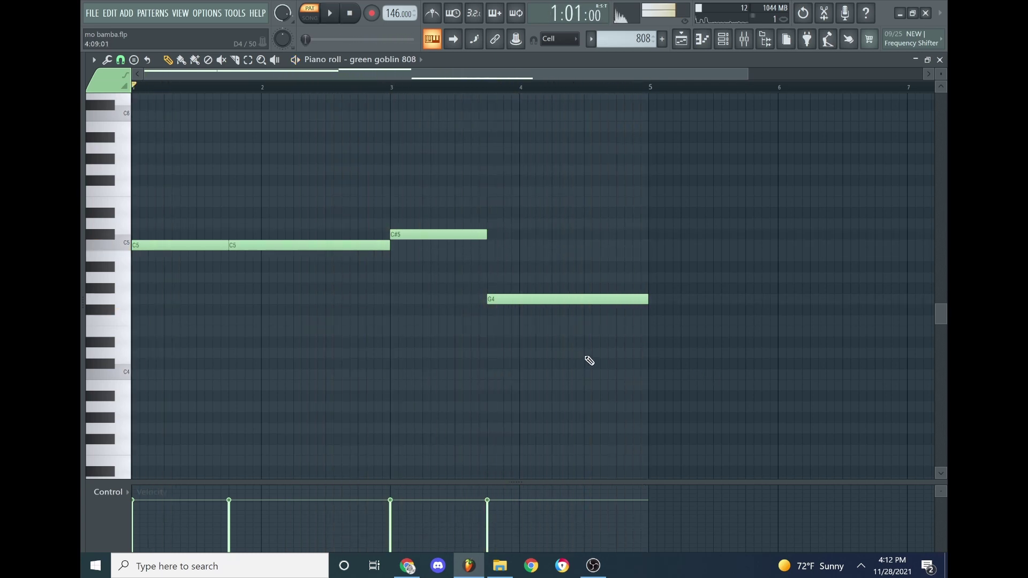
# - Switch to the Kick pattern and check the mo bamba kick channel's sample settings and precomputed effects
pyautogui.click(592, 40)
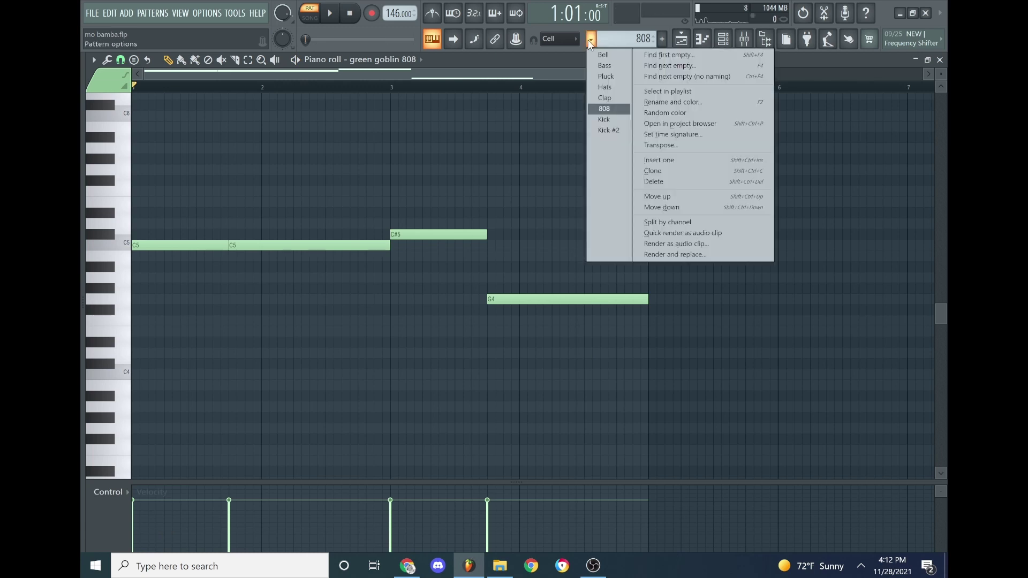
pyautogui.click(605, 119)
pyautogui.click(723, 39)
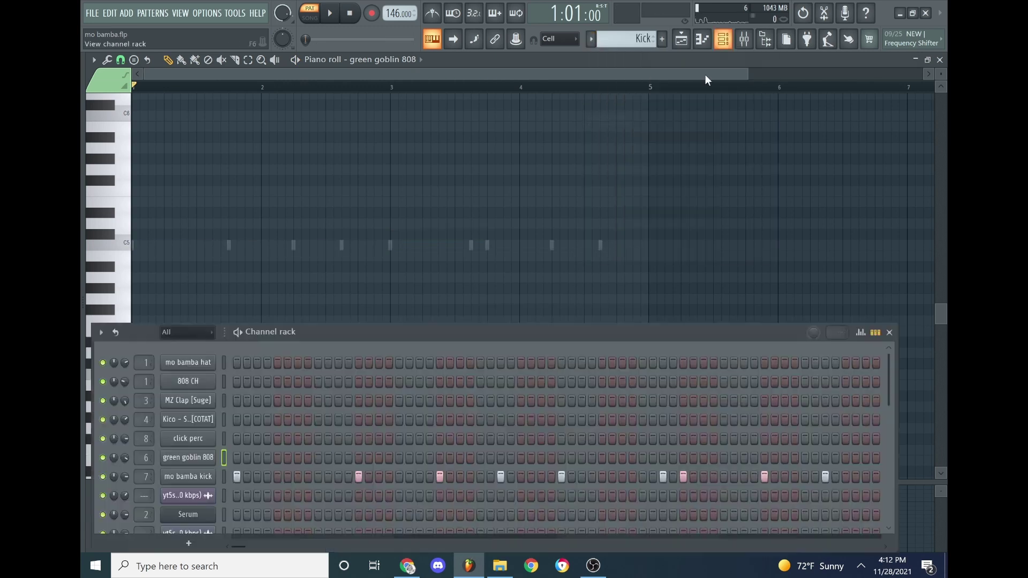
pyautogui.click(187, 478)
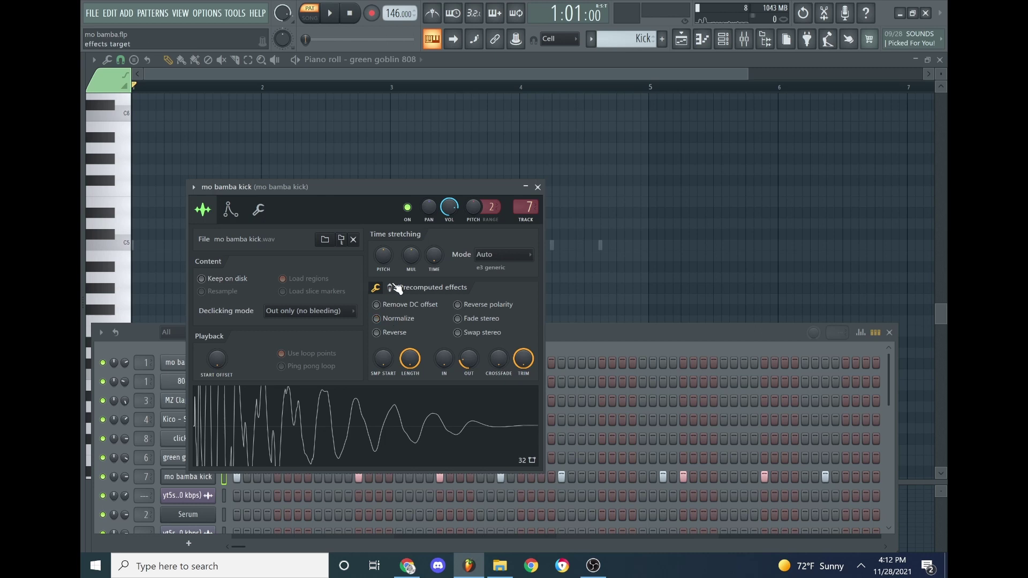
pyautogui.click(537, 187)
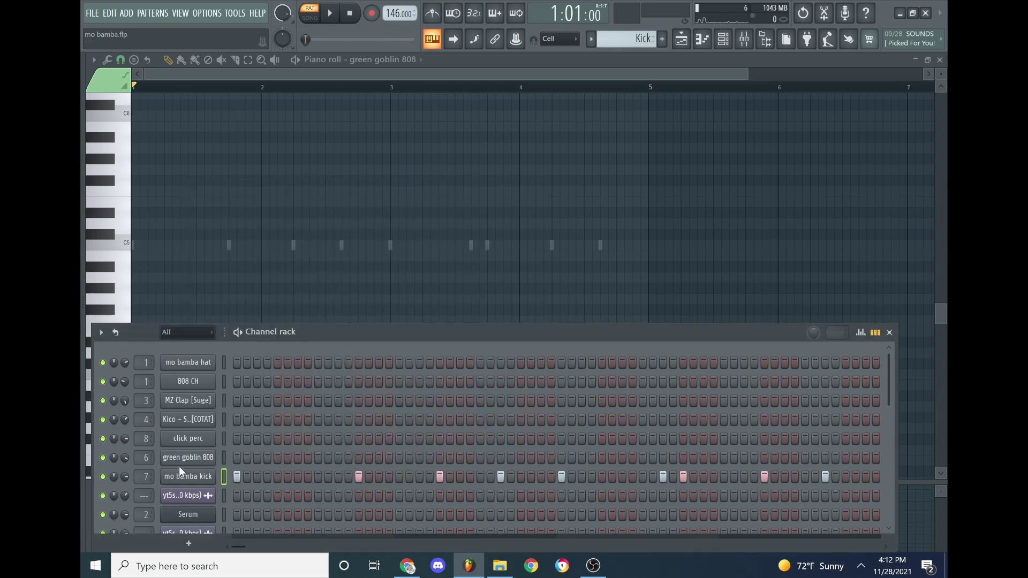
# - Show the mo bamba kick notes of the Kick pattern in the piano roll and listen to them
pyautogui.rightClick(184, 475)
pyautogui.click(265, 397)
pyautogui.press('space')
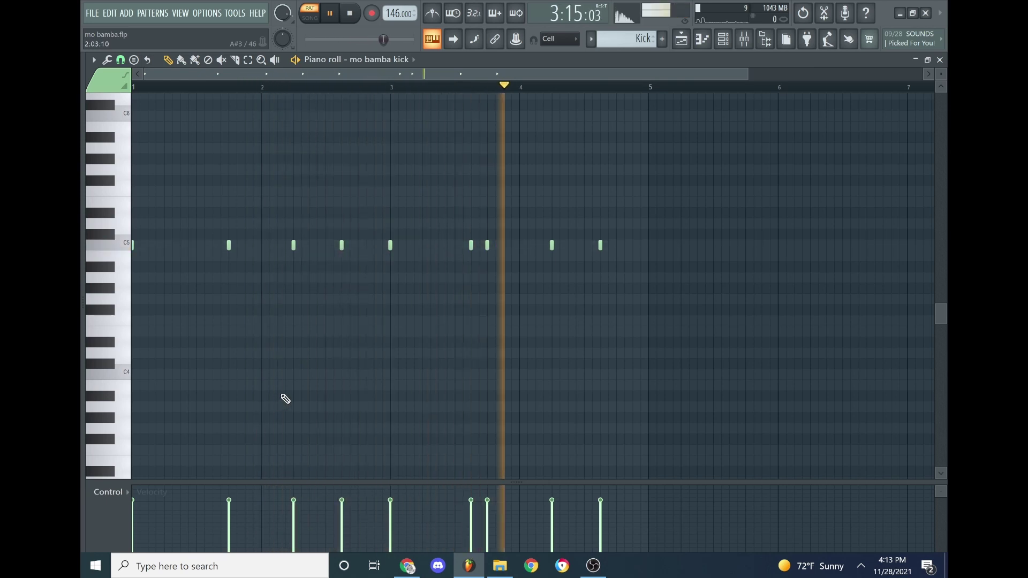
pyautogui.press('space')
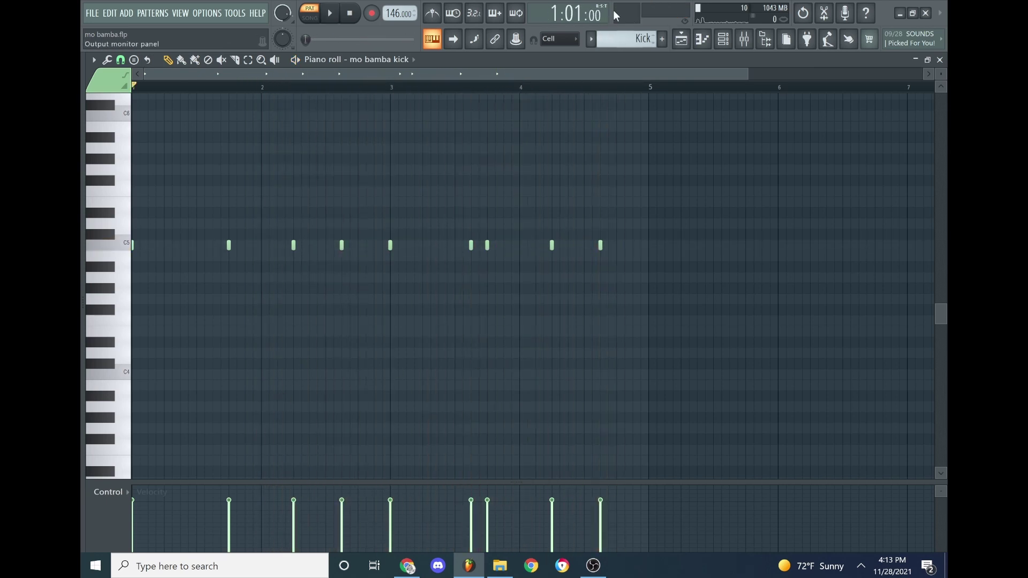
# - Switch to the Kick #2 pattern, show its mo bamba kick steps in the channel rack and listen to them
pyautogui.scroll(-1, 609, 33)
pyautogui.click(591, 39)
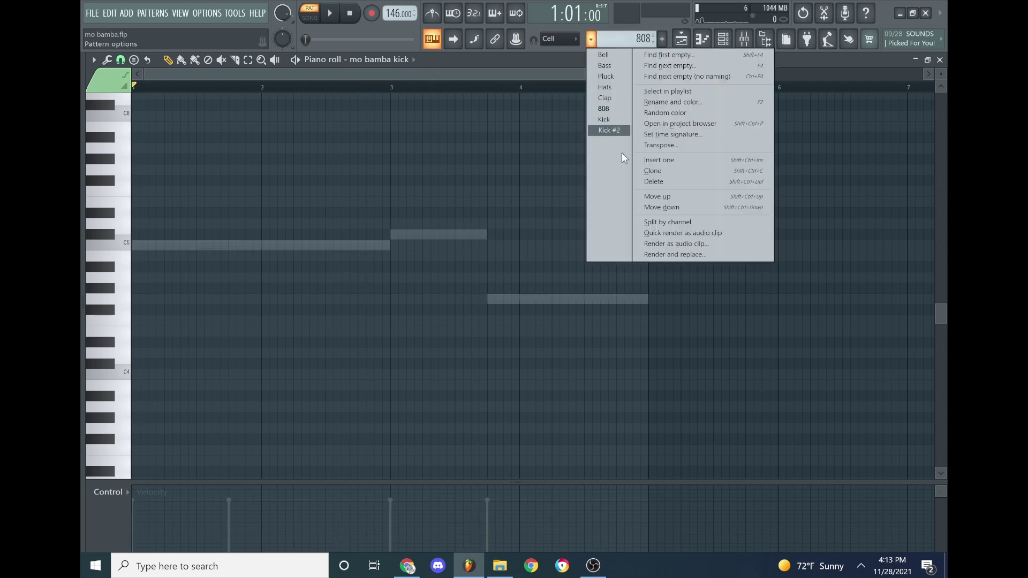
pyautogui.click(612, 129)
pyautogui.click(722, 41)
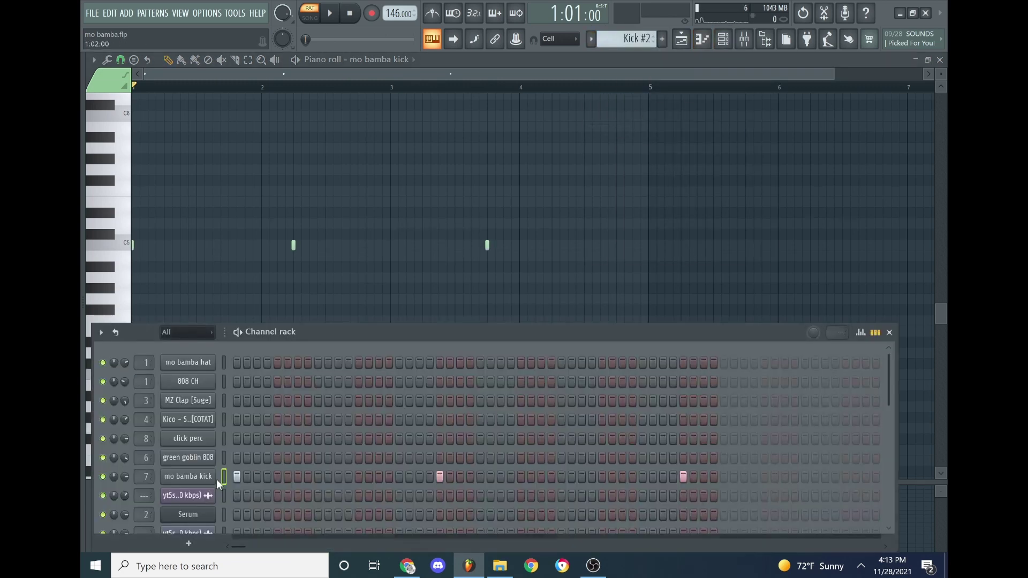
pyautogui.moveTo(317, 334); pyautogui.dragTo(513, 327)
pyautogui.press('space')
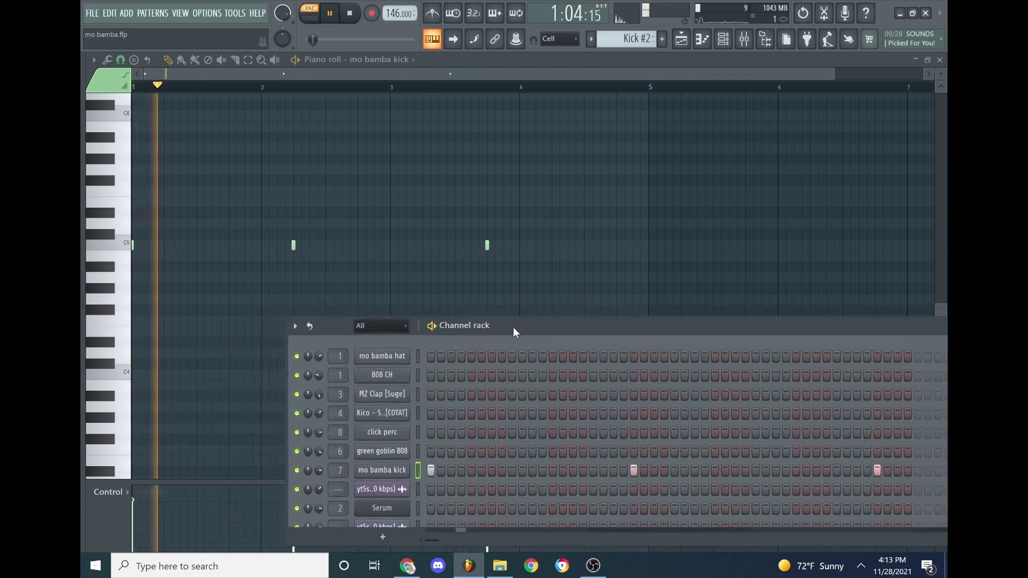
pyautogui.moveTo(844, 323); pyautogui.dragTo(743, 323)
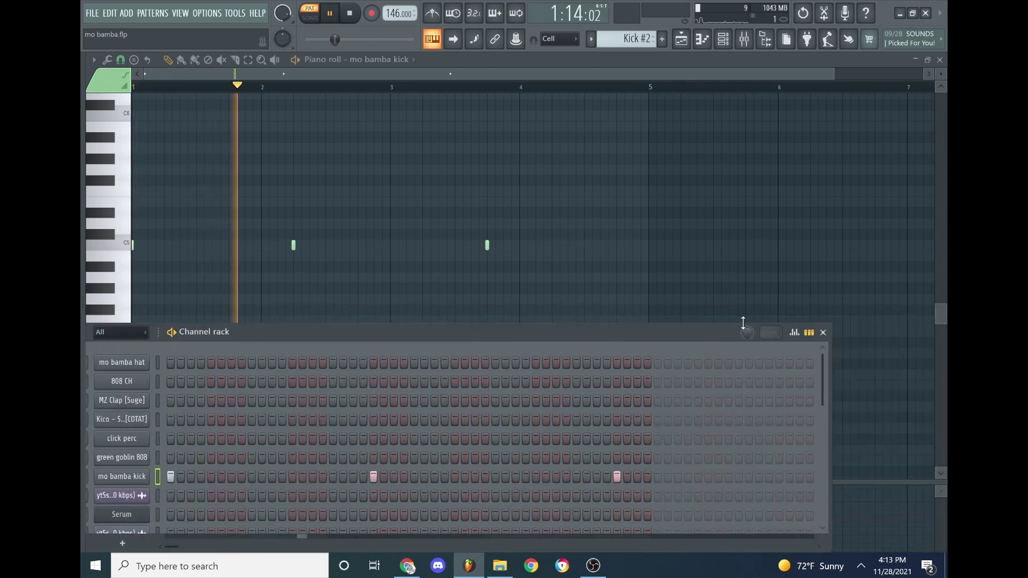
pyautogui.press('space')
pyautogui.click(823, 333)
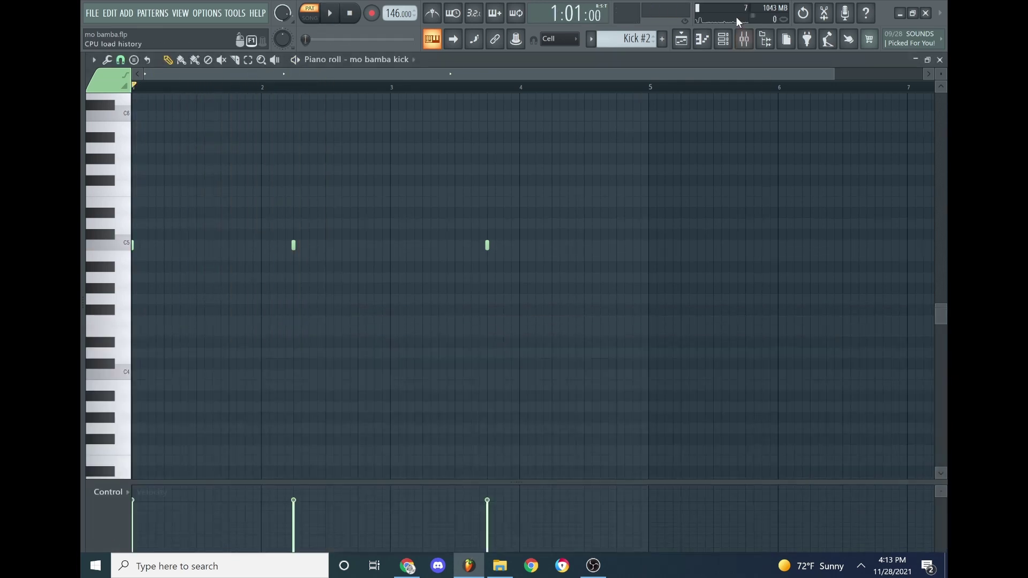
# - Show the mo bamba kick insert in the mixer and check its Fruity parametric EQ 2 effect
pyautogui.press('F9')
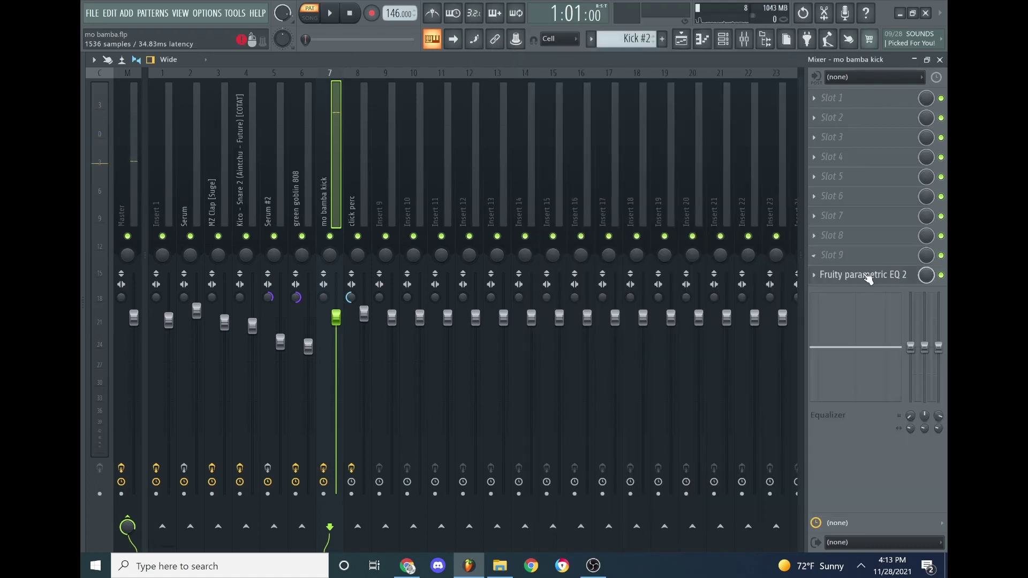
pyautogui.click(879, 274)
pyautogui.click(878, 274)
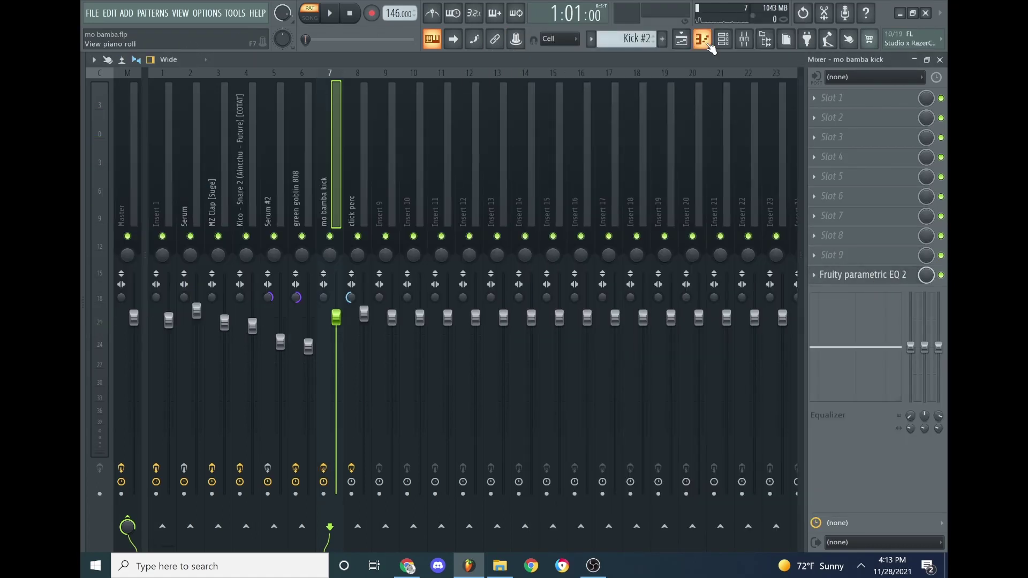
# - Switch back to the Kick pattern, show the mo bamba kick notes in the piano roll and listen to them
pyautogui.click(591, 39)
pyautogui.click(618, 120)
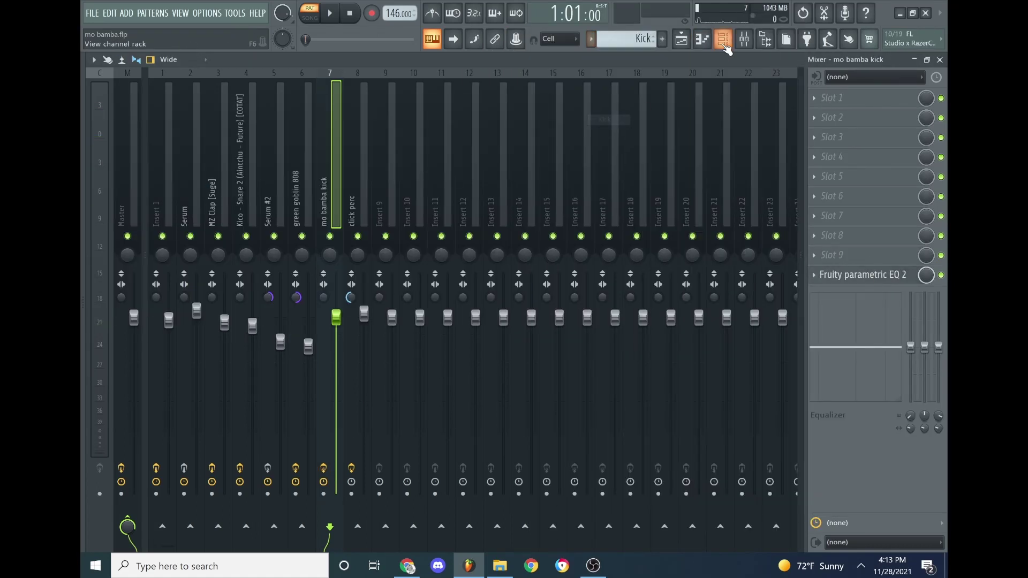
pyautogui.click(723, 38)
pyautogui.rightClick(142, 473)
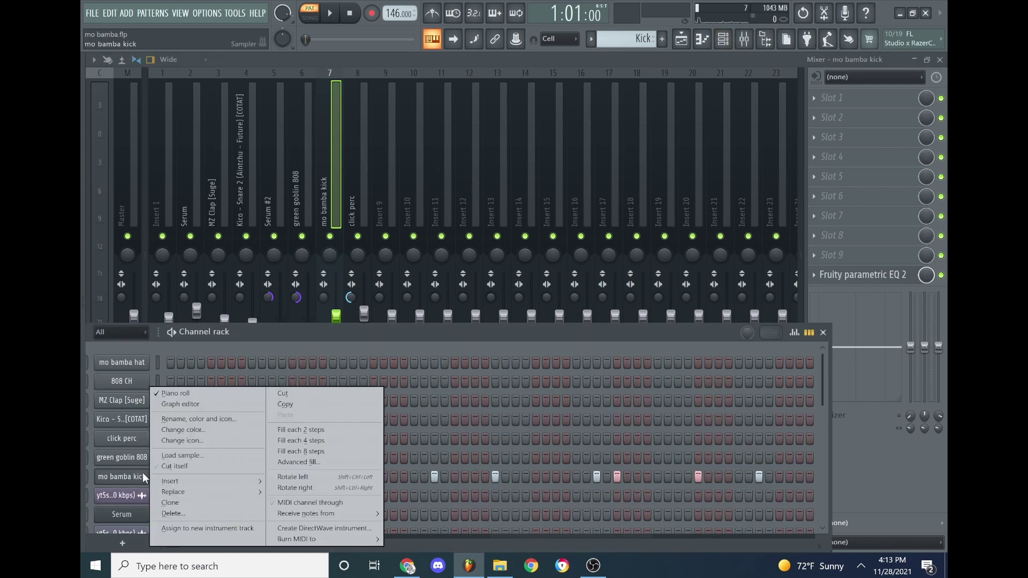
pyautogui.click(705, 46)
pyautogui.press('space')
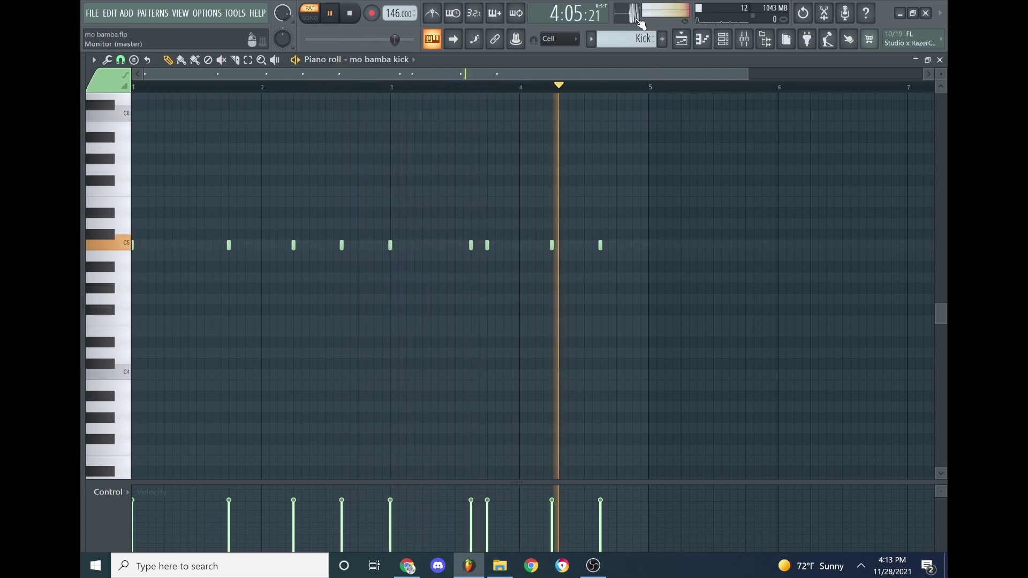
pyautogui.press('space')
# - Switch to the Kick #2 pattern and listen to its mo bamba kick notes in the piano roll
pyautogui.click(611, 39)
pyautogui.click(621, 119)
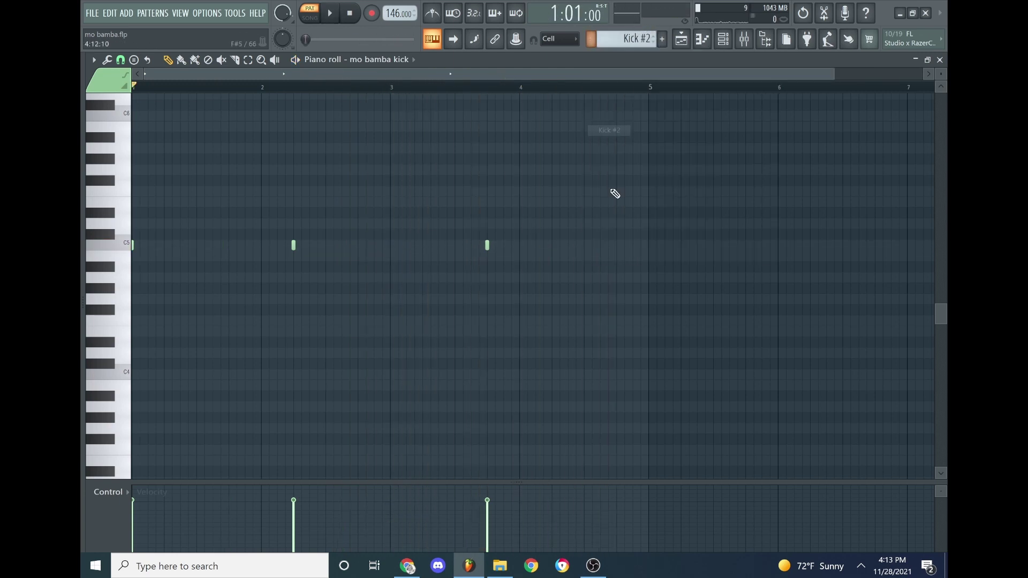
pyautogui.press('space')
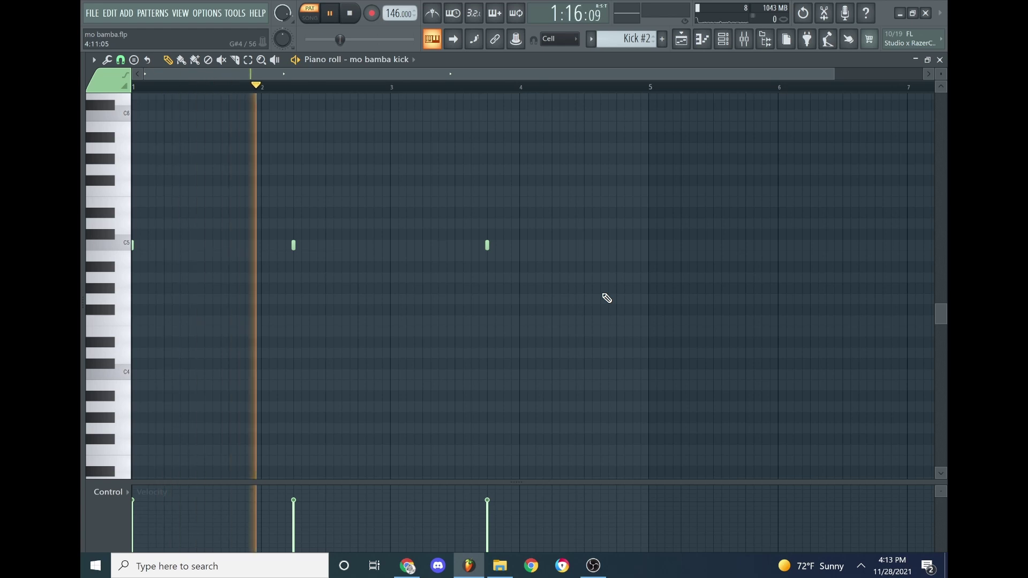
pyautogui.press('space')
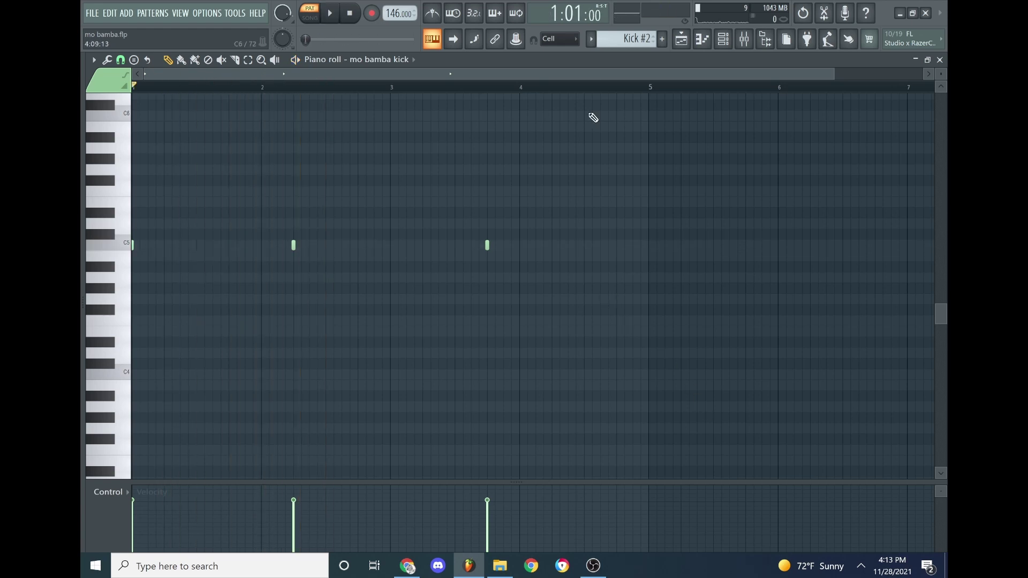
pyautogui.click(590, 43)
pyautogui.click(590, 43)
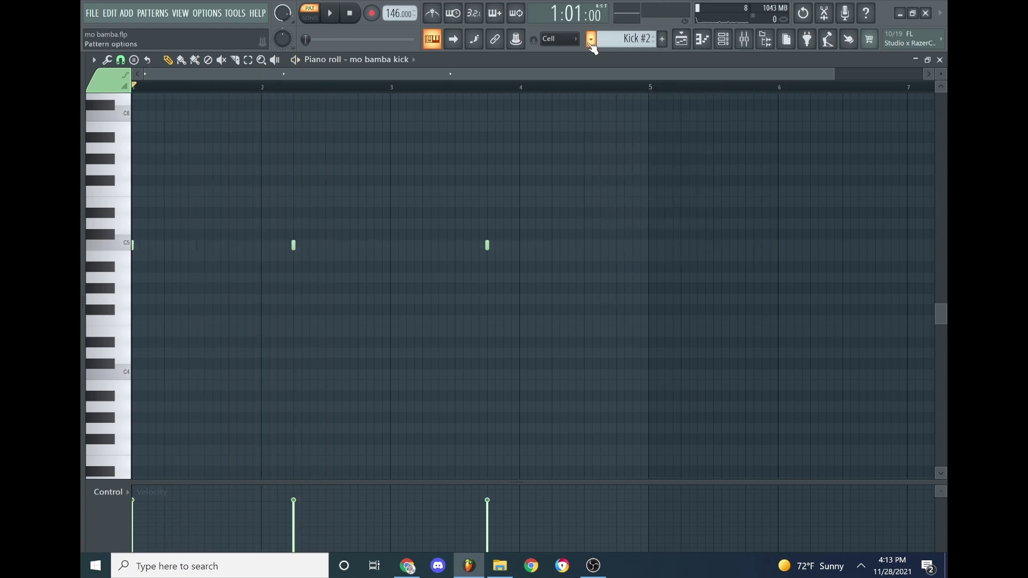
# - Look over the clip arrangement in the playlist, including a brief check of the mixer tracks
pyautogui.click(684, 45)
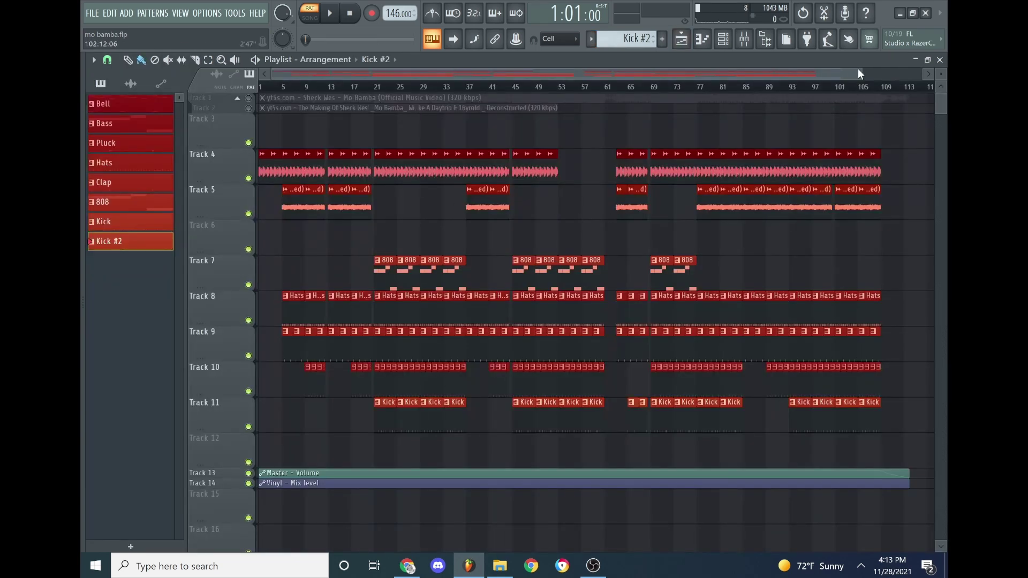
pyautogui.moveTo(854, 72); pyautogui.dragTo(420, 72)
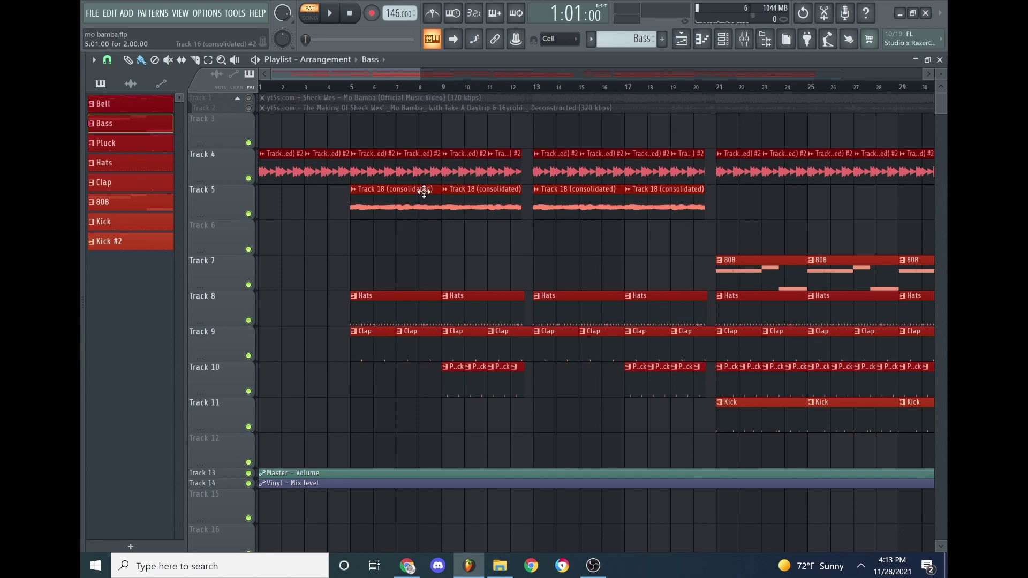
pyautogui.moveTo(422, 73); pyautogui.dragTo(732, 97)
pyautogui.click(745, 40)
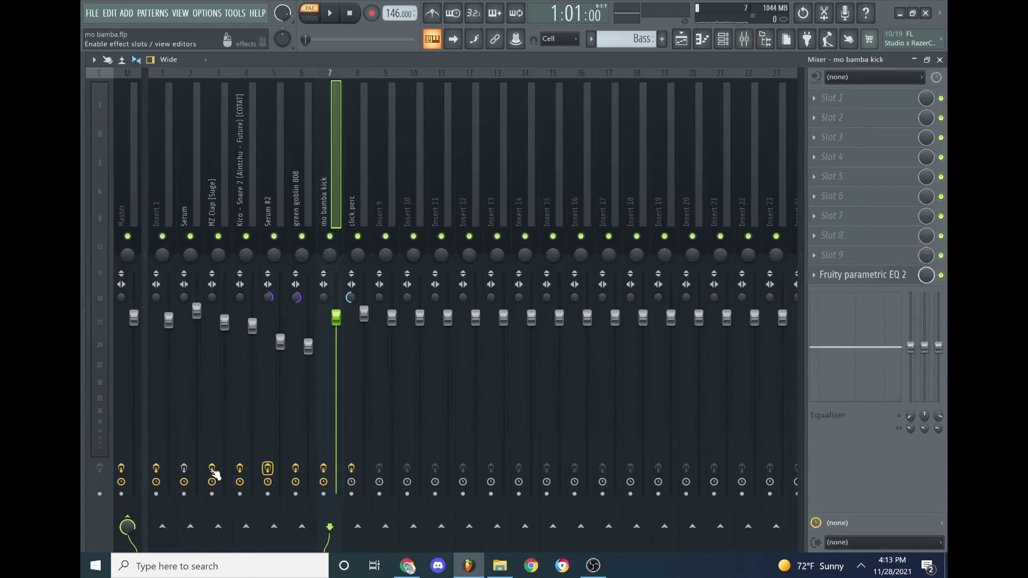
pyautogui.click(681, 39)
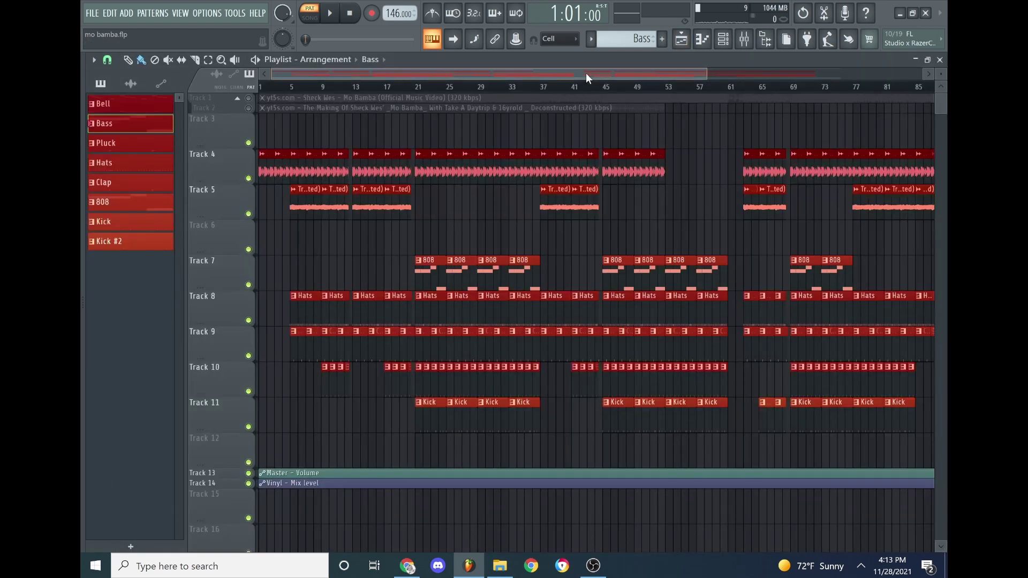
pyautogui.moveTo(585, 75); pyautogui.dragTo(391, 119)
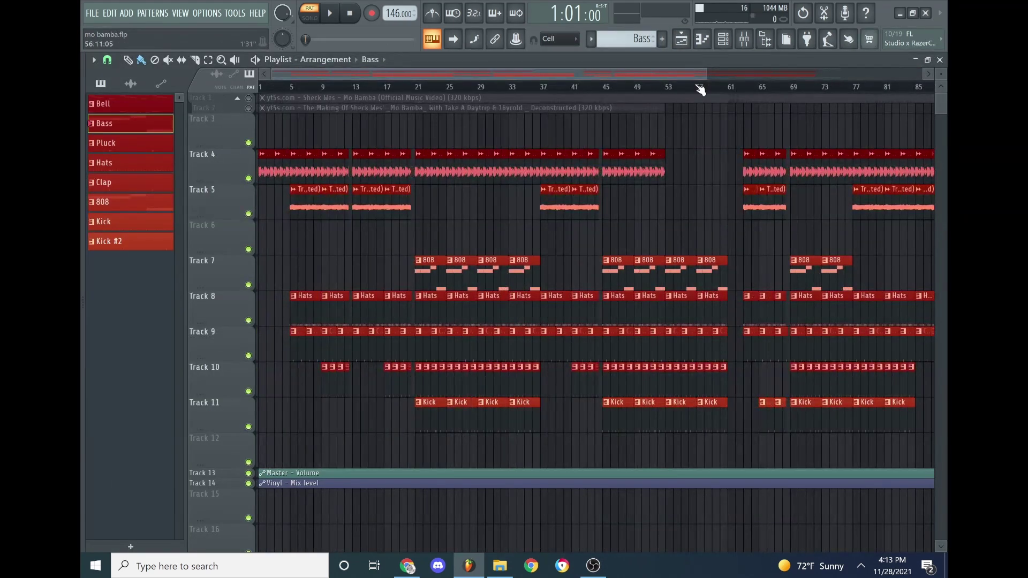
pyautogui.moveTo(695, 77); pyautogui.dragTo(481, 108)
# - Set playback to song mode and play the full arrangement from bar 1
pyautogui.click(404, 87)
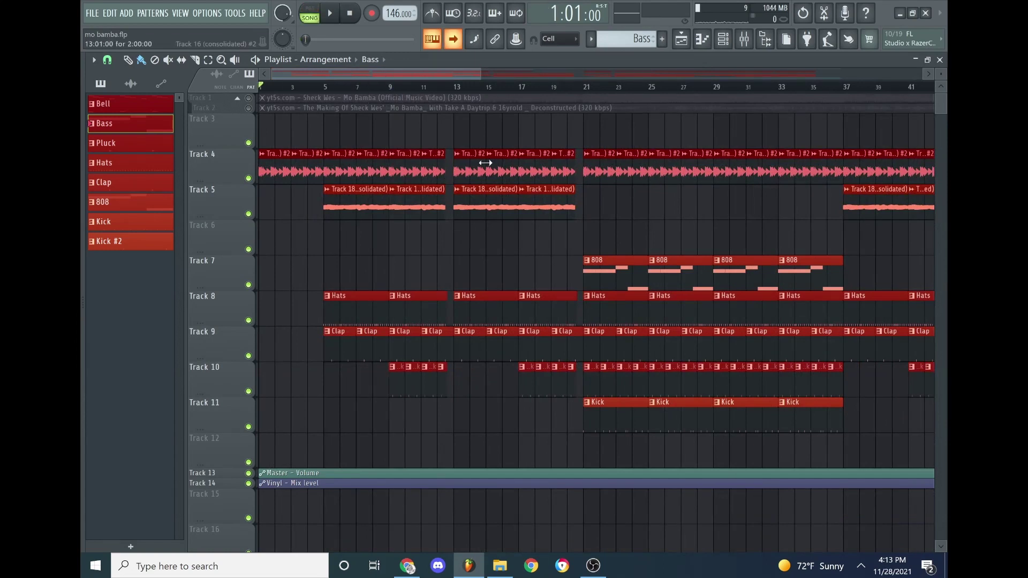
pyautogui.moveTo(478, 69); pyautogui.dragTo(468, 70)
pyautogui.press('space')
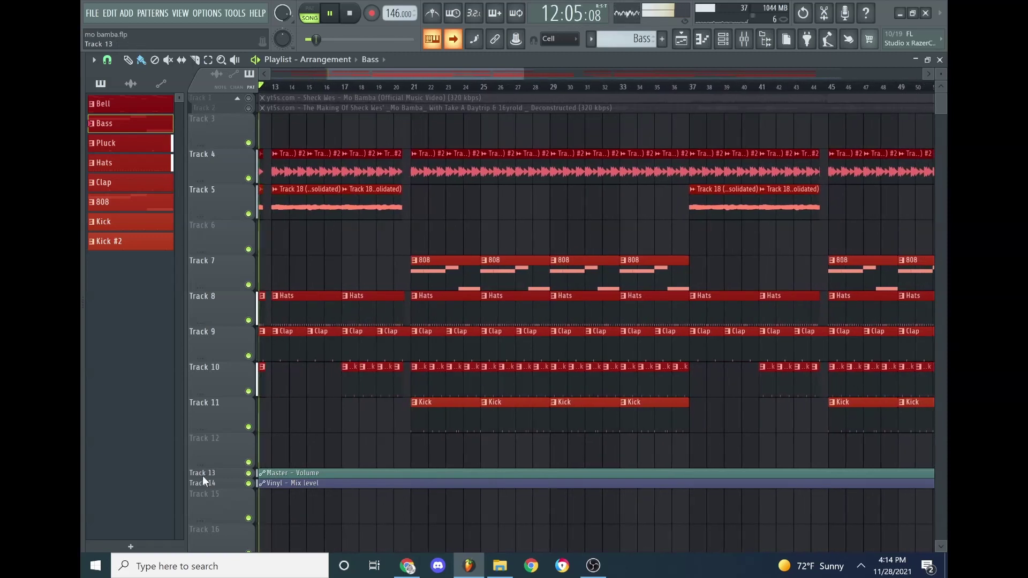
# - Try enlarging Track 14 with the Vinyl - Mix level automation while the song plays
pyautogui.moveTo(209, 478)
pyautogui.mouseDown()
pyautogui.moveTo(198, 532)
pyautogui.moveTo(206, 488)
pyautogui.mouseUp()
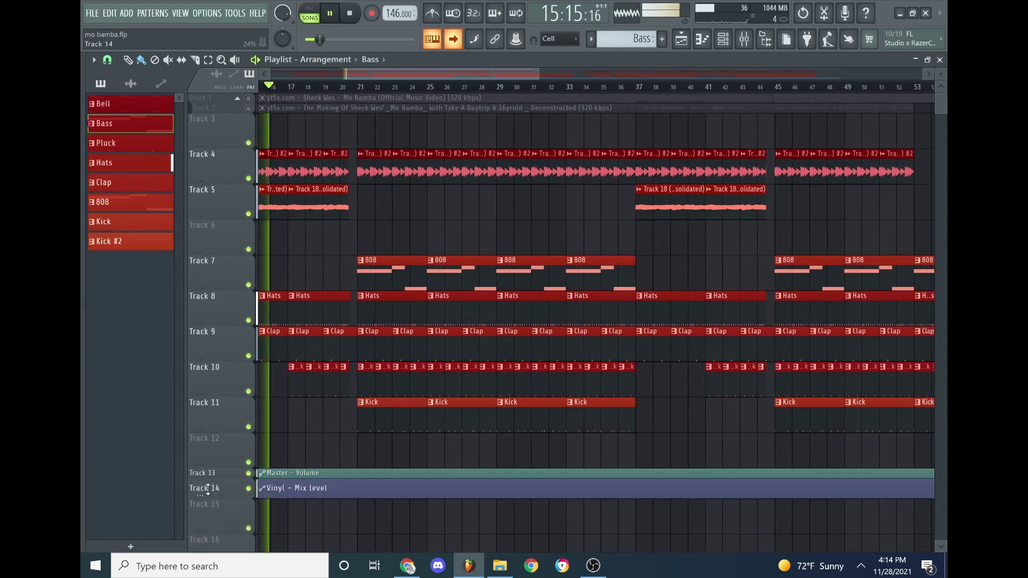
pyautogui.scroll(-1, 485, 300)
pyautogui.scroll(1, 565, 260)
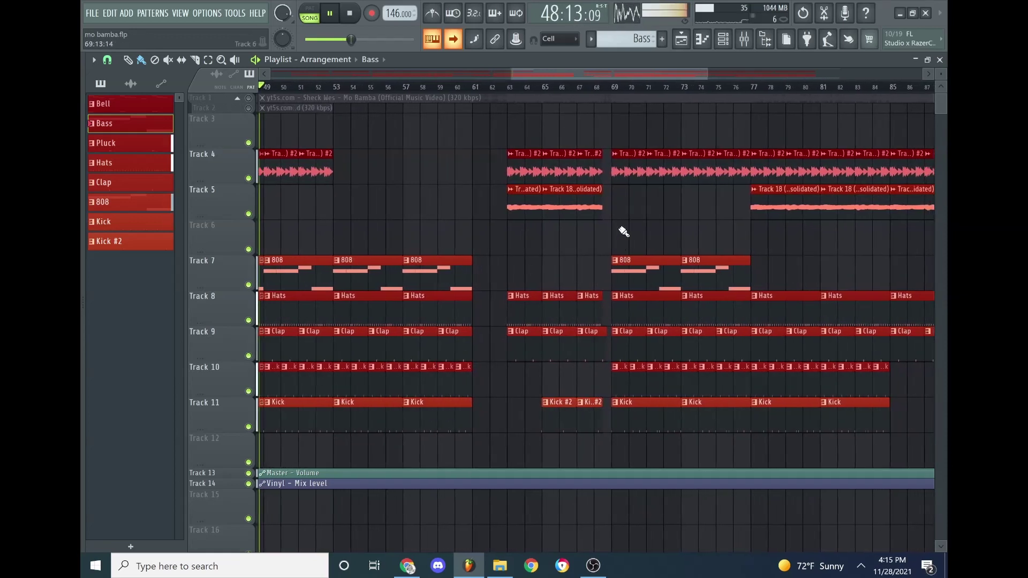
# - Listen to the rest of the arrangement through its end and bring the whole song into view in the playlist
pyautogui.moveTo(768, 72); pyautogui.dragTo(787, 73)
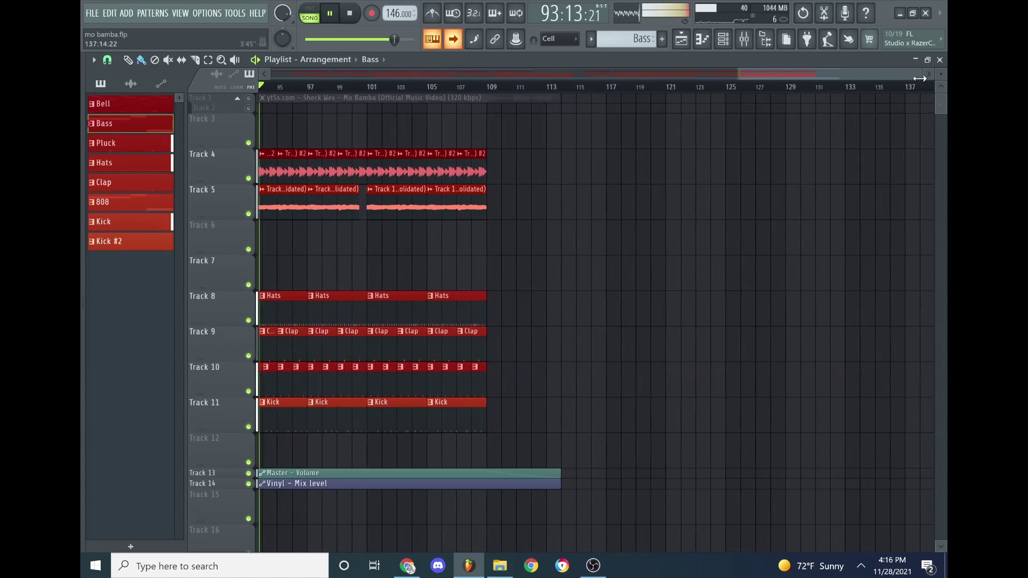
pyautogui.scroll(2, 849, 101)
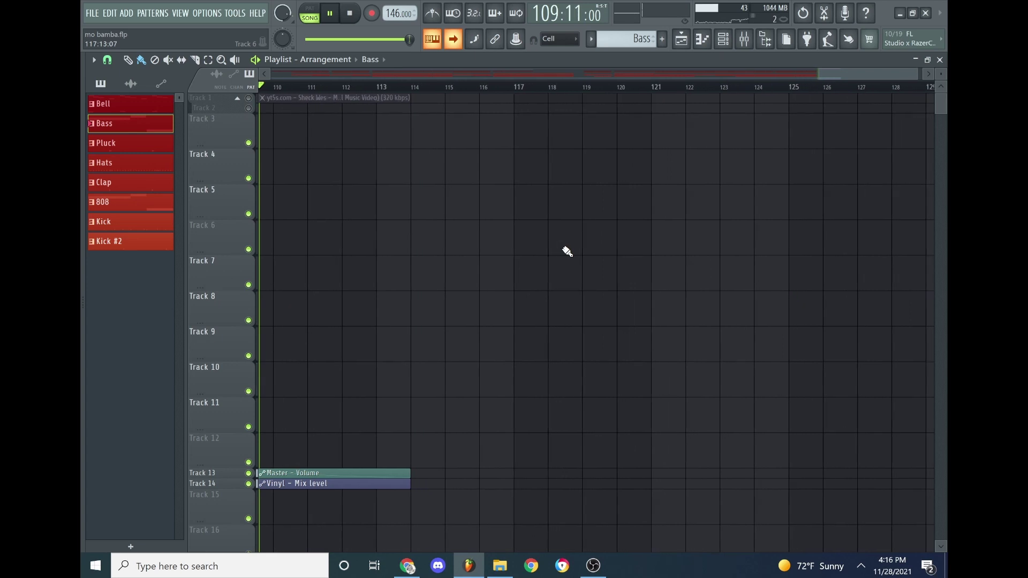
pyautogui.press('space')
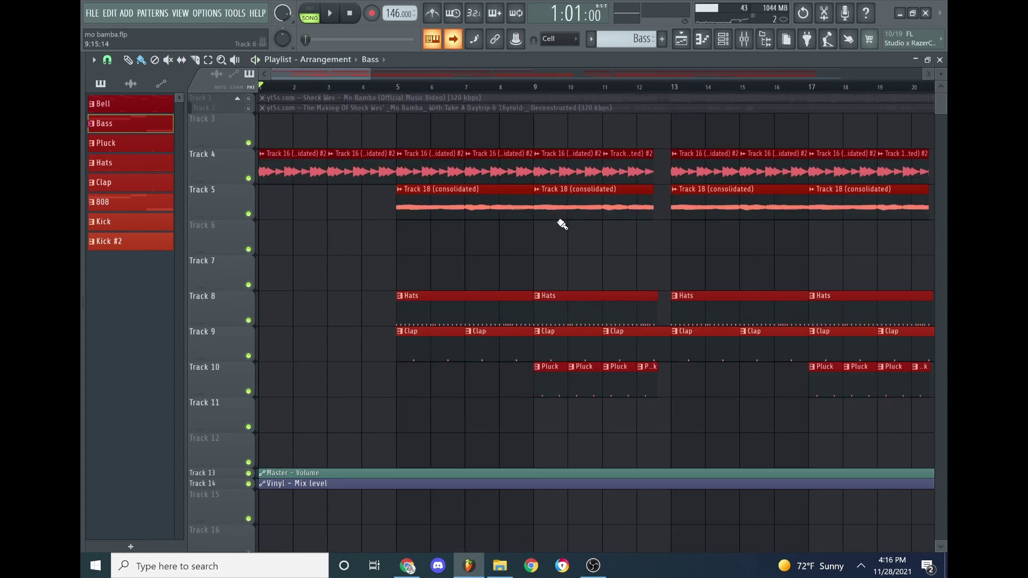
pyautogui.moveTo(377, 76); pyautogui.dragTo(862, 207)
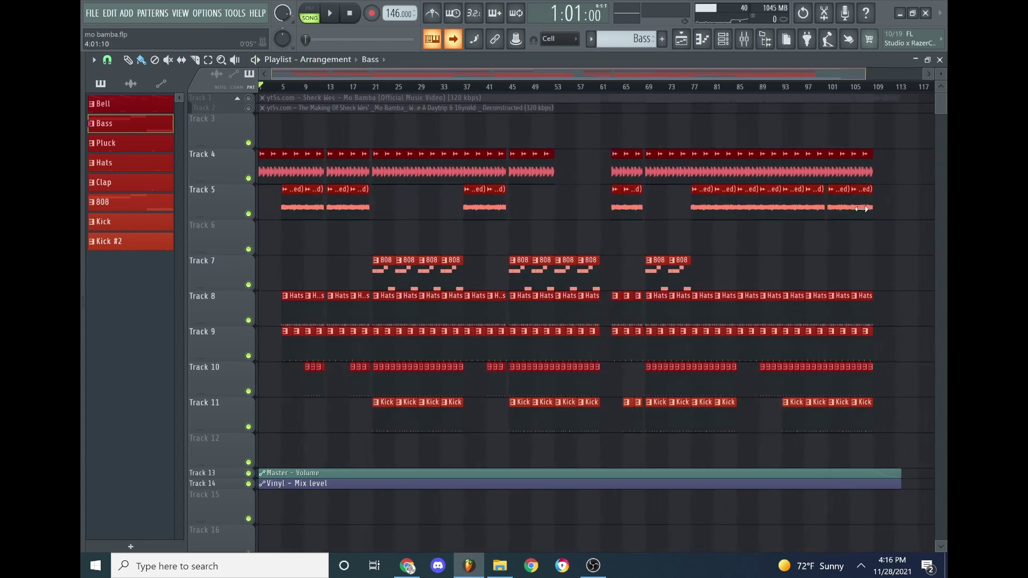